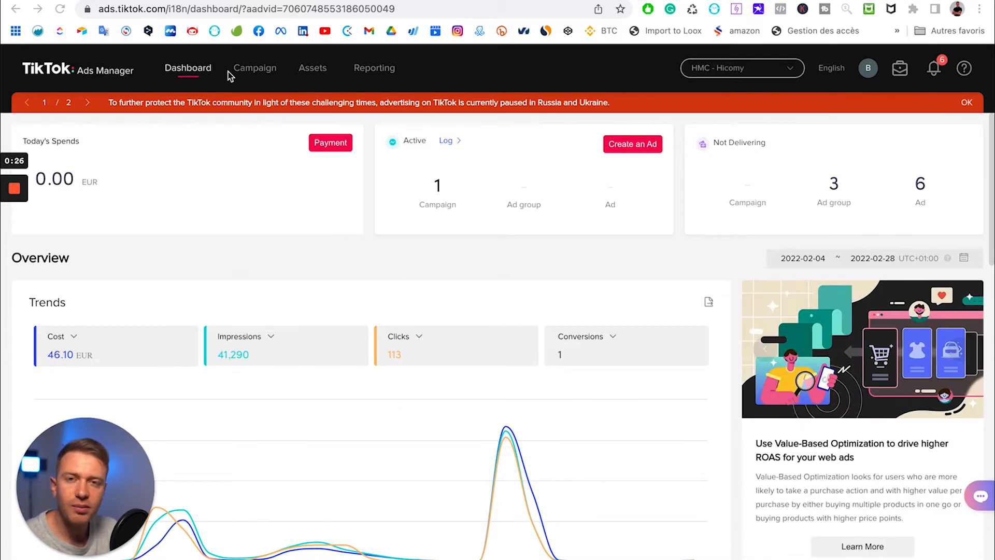
# - Open the web events management page in the Events Manager of the ad account
pyautogui.moveTo(314, 75)
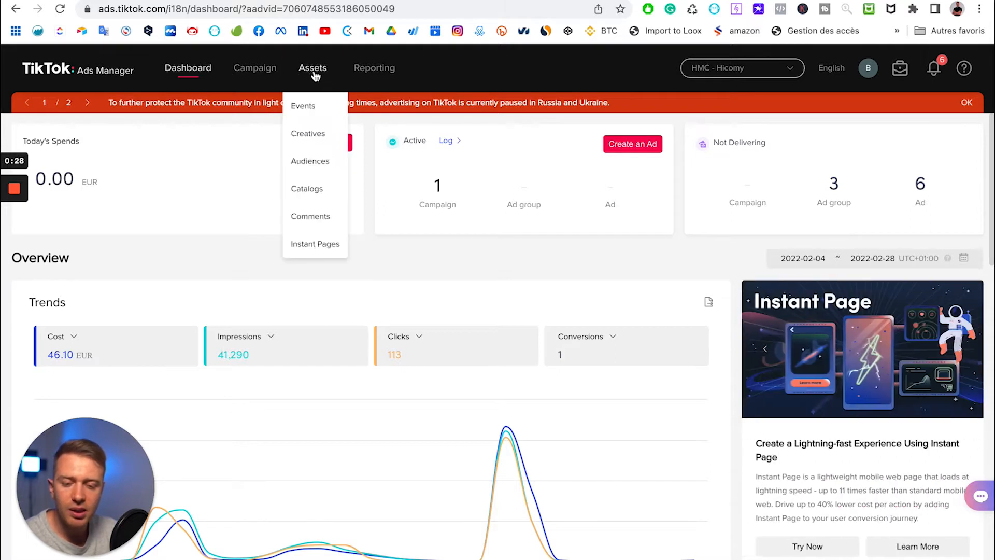
pyautogui.click(305, 110)
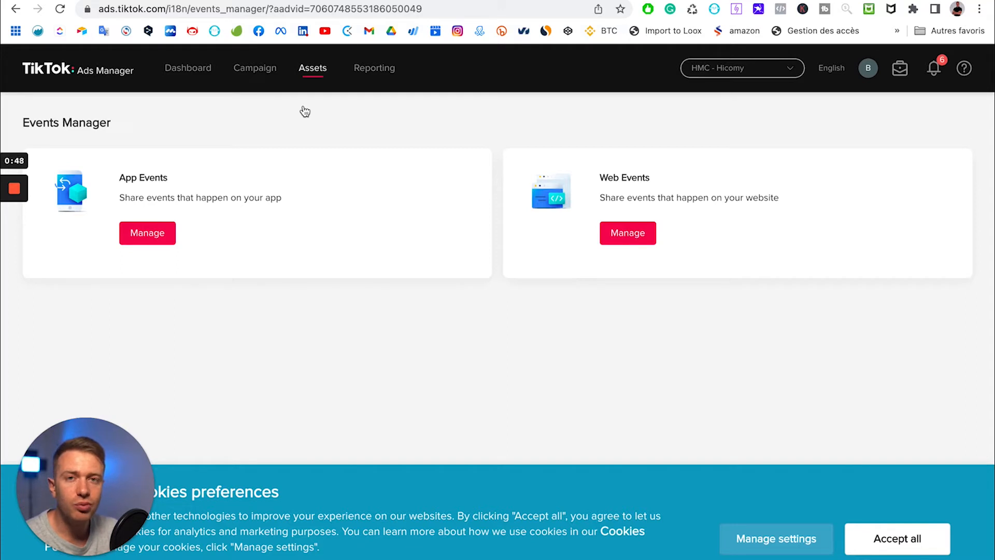
pyautogui.moveTo(307, 62)
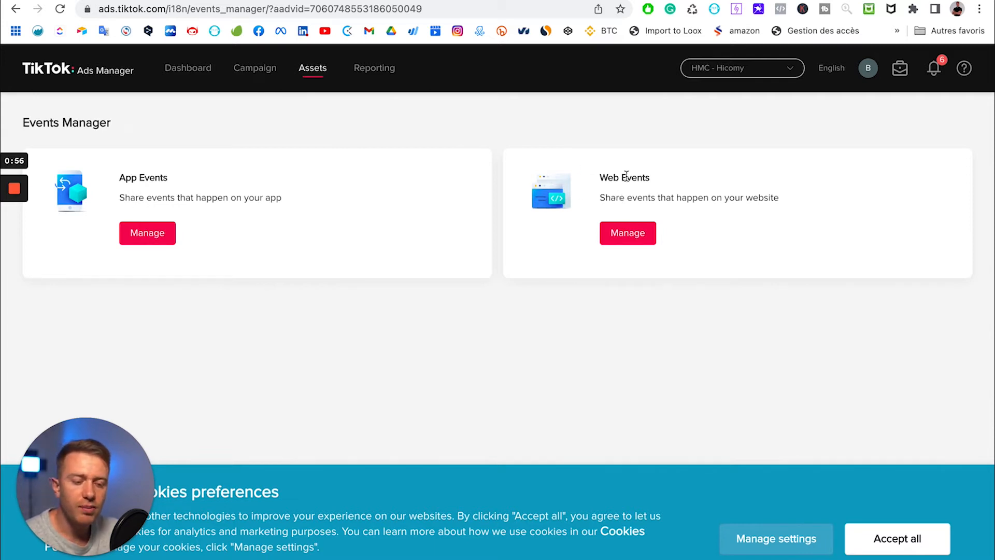
pyautogui.click(632, 236)
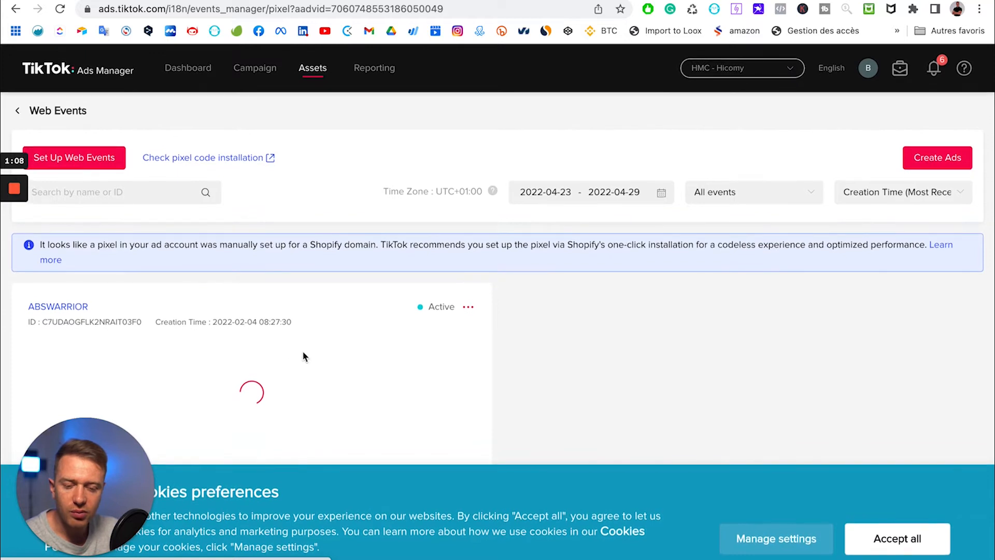
pyautogui.click(89, 161)
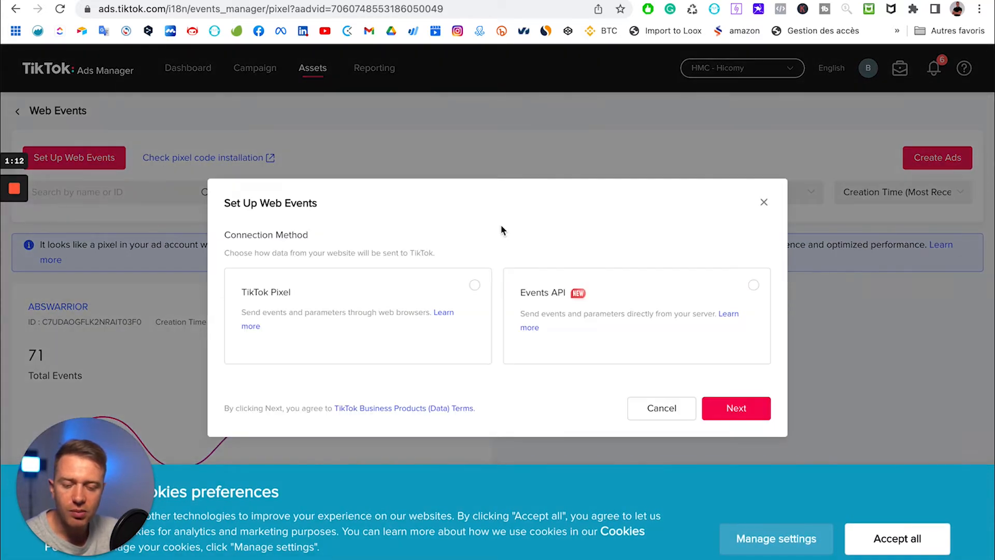
pyautogui.click(437, 289)
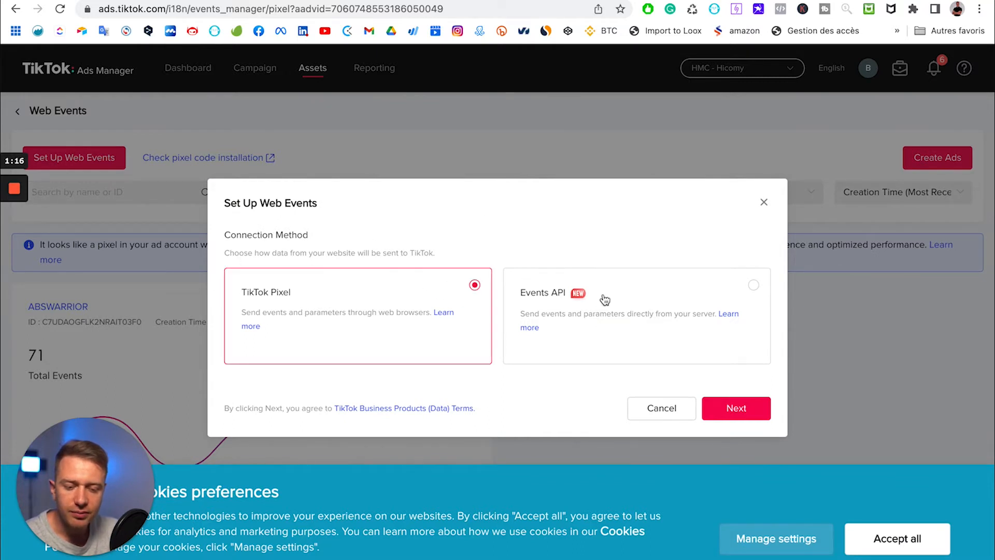
pyautogui.click(723, 407)
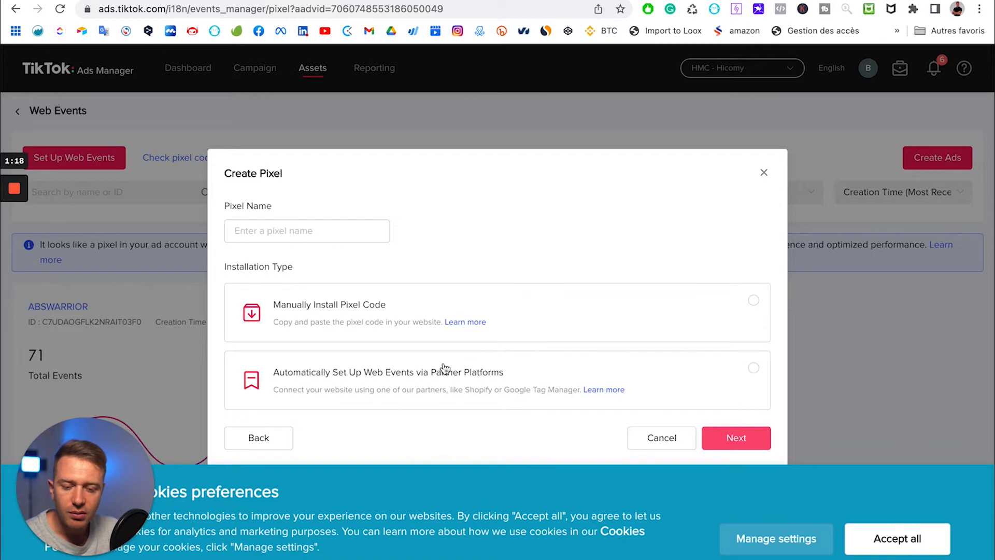
pyautogui.click(357, 377)
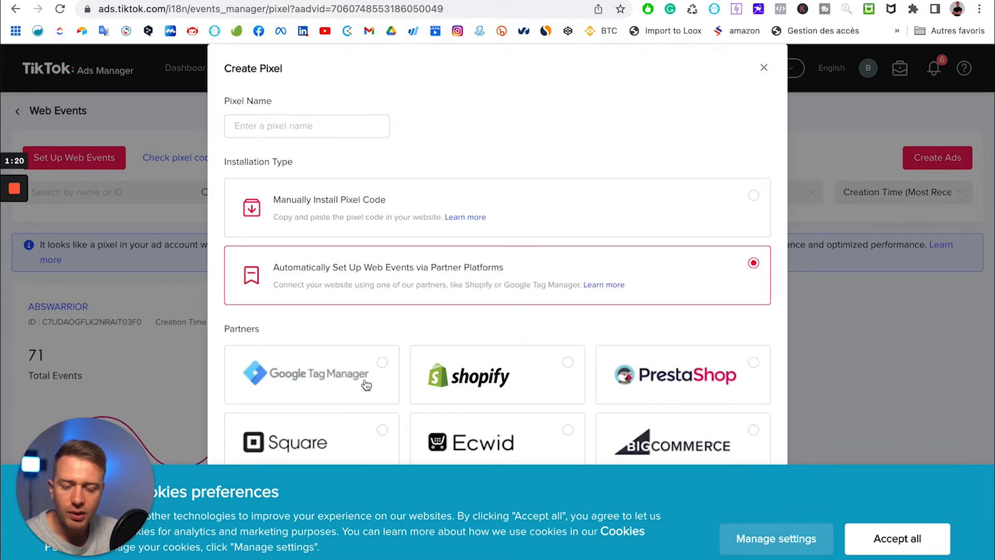
pyautogui.scroll(-1, 451, 352)
pyautogui.scroll(1, 501, 353)
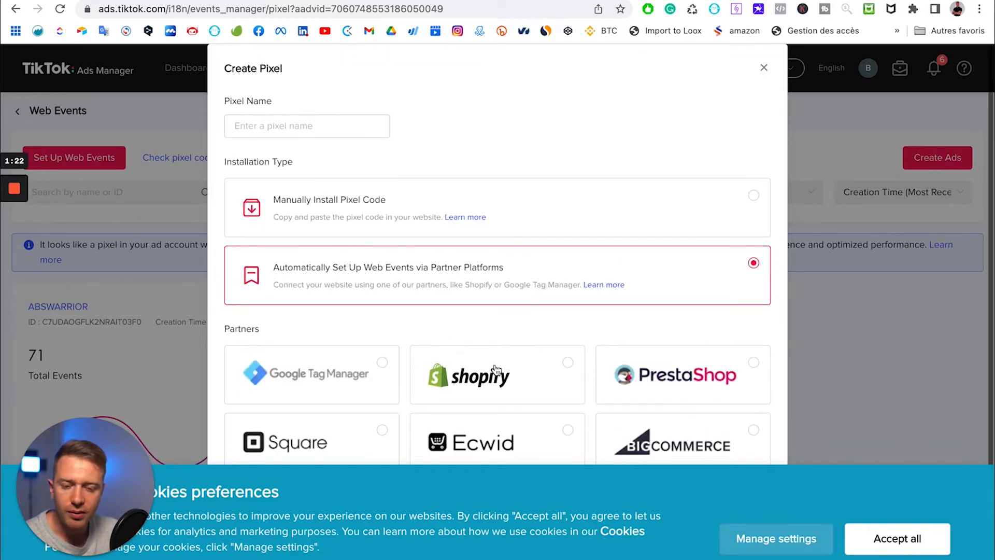
pyautogui.click(764, 68)
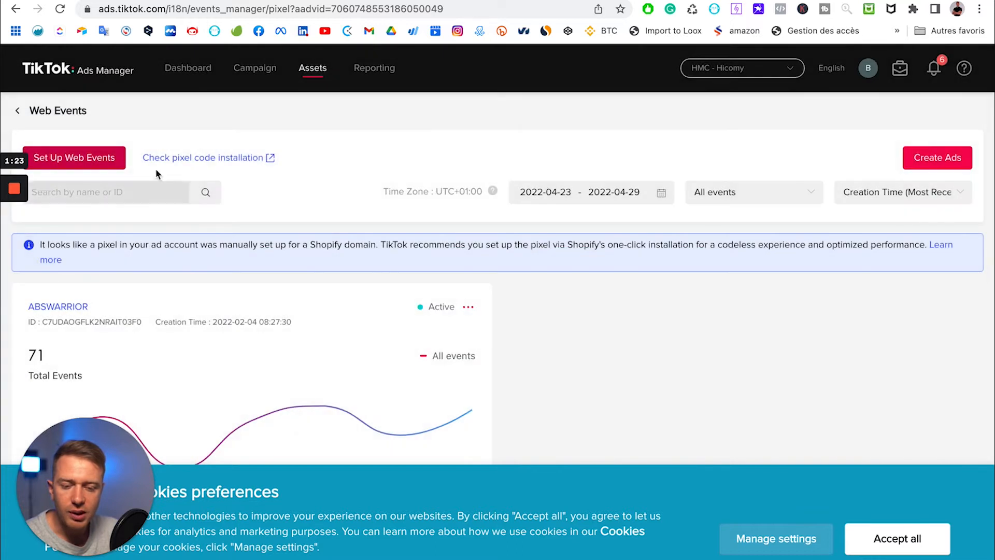
# - Set up web events through the Events API with a pixel named Formation, installed automatically via partner platforms
pyautogui.click(105, 162)
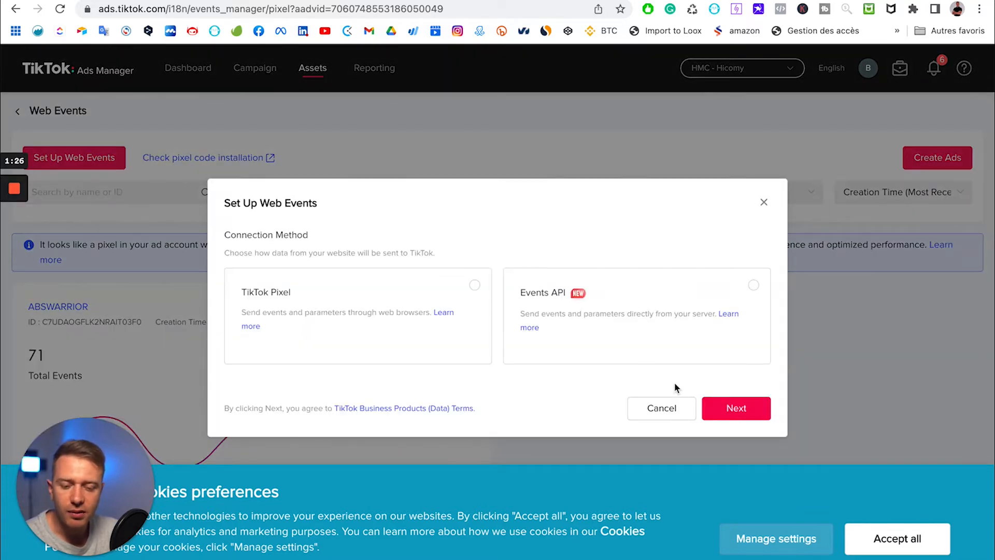
pyautogui.click(564, 300)
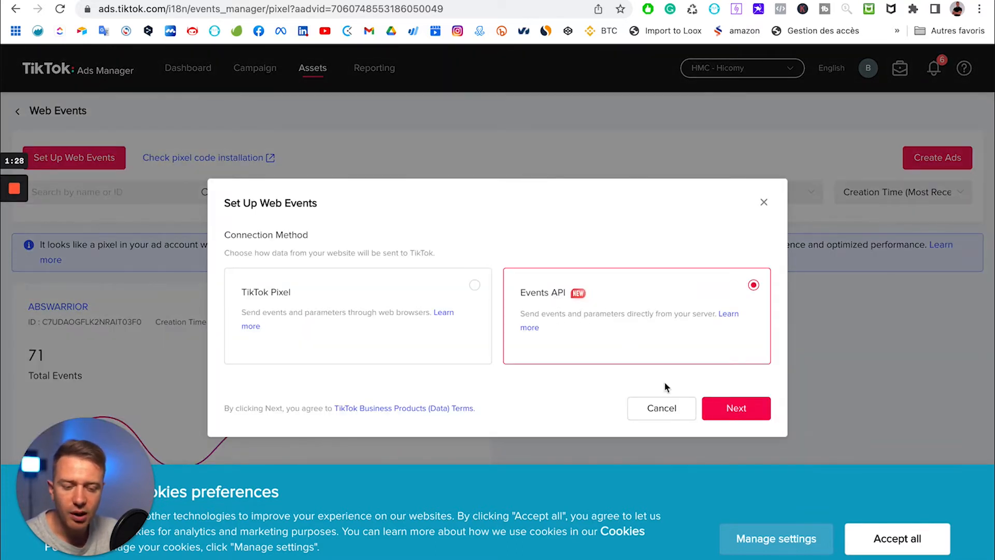
pyautogui.click(744, 409)
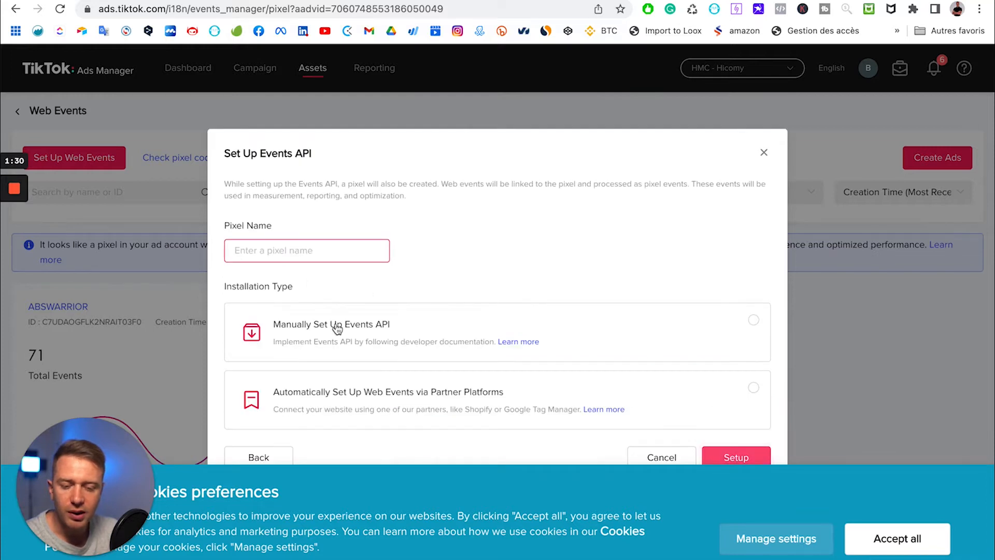
pyautogui.click(323, 395)
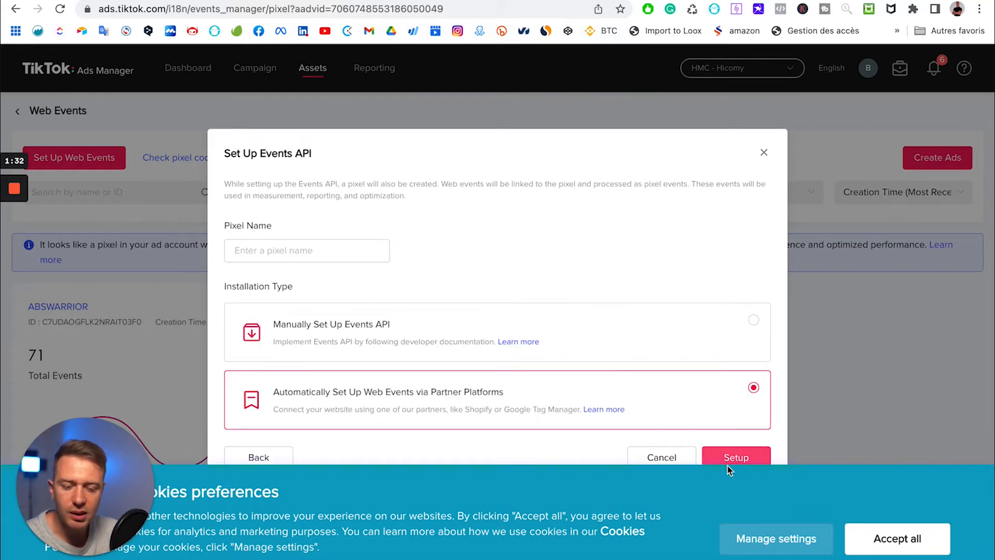
pyautogui.click(336, 257)
pyautogui.write('Formation')
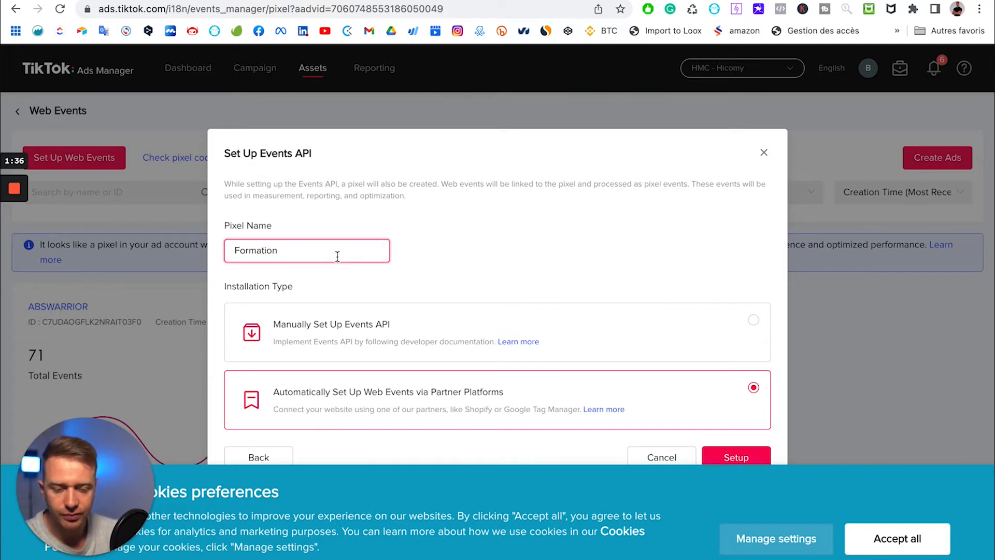
pyautogui.click(753, 458)
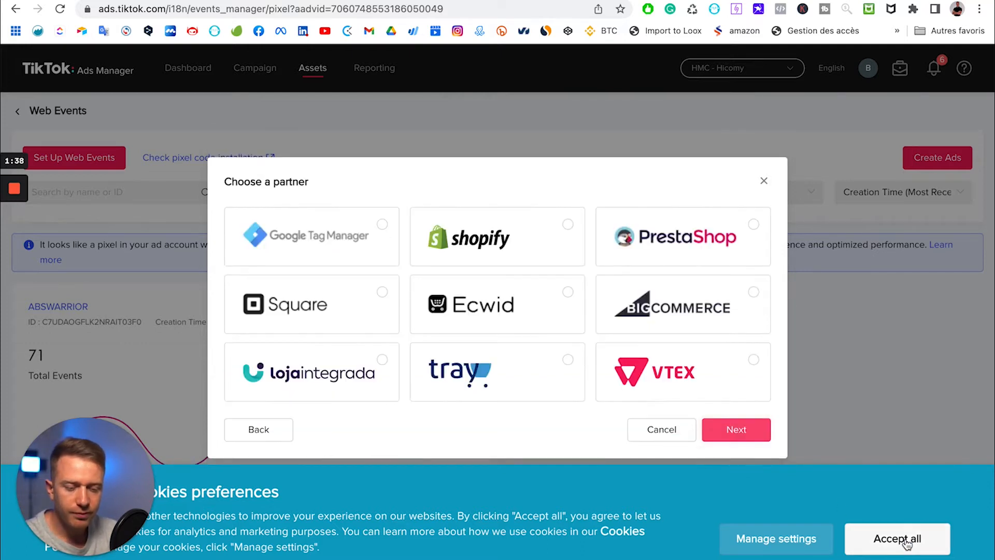
# - Accept all cookies and create the pixel with Shopify as the partner platform
pyautogui.click(908, 539)
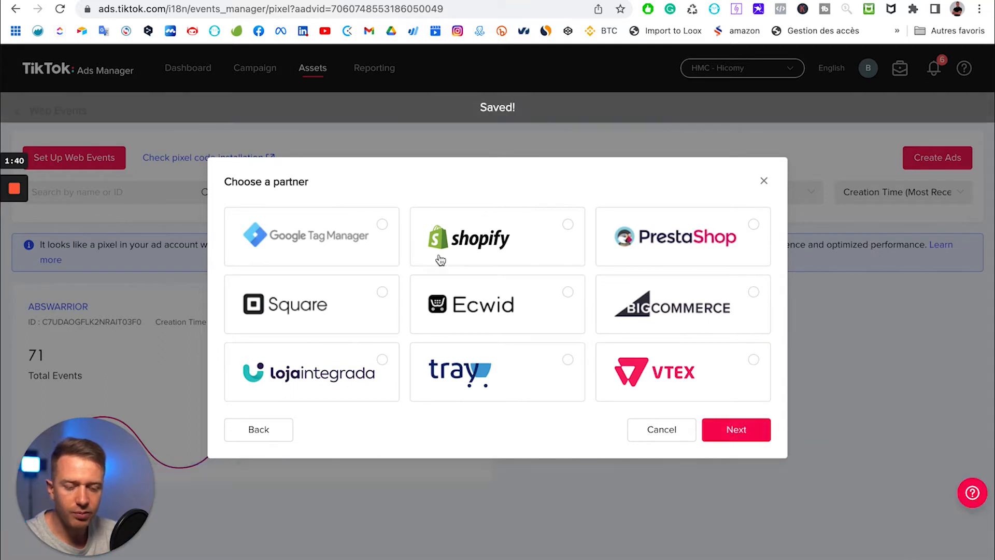
pyautogui.click(456, 254)
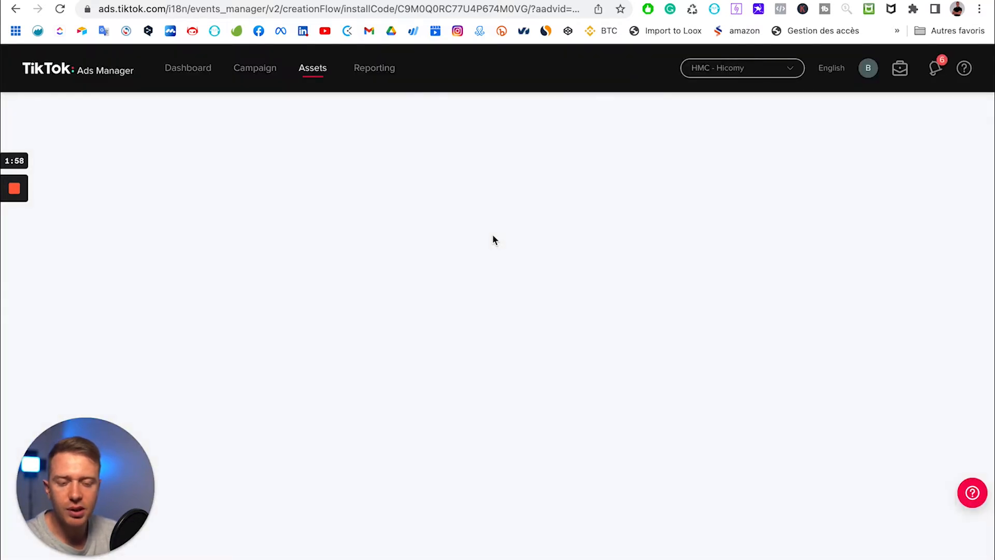
# - Add the TikTok channel app from the Shopify App Store to the Shopify store
pyautogui.scroll(-1, 492, 235)
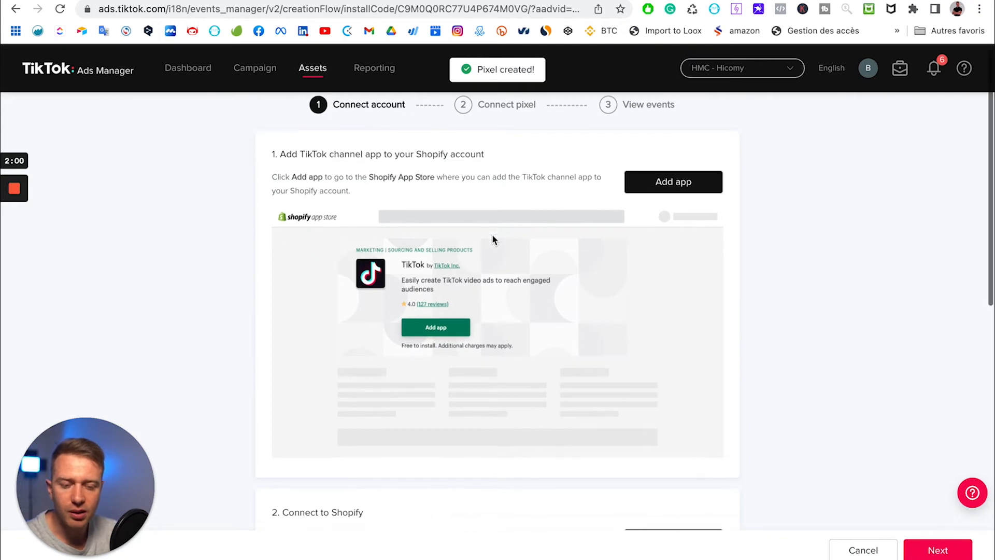
pyautogui.scroll(1, 492, 234)
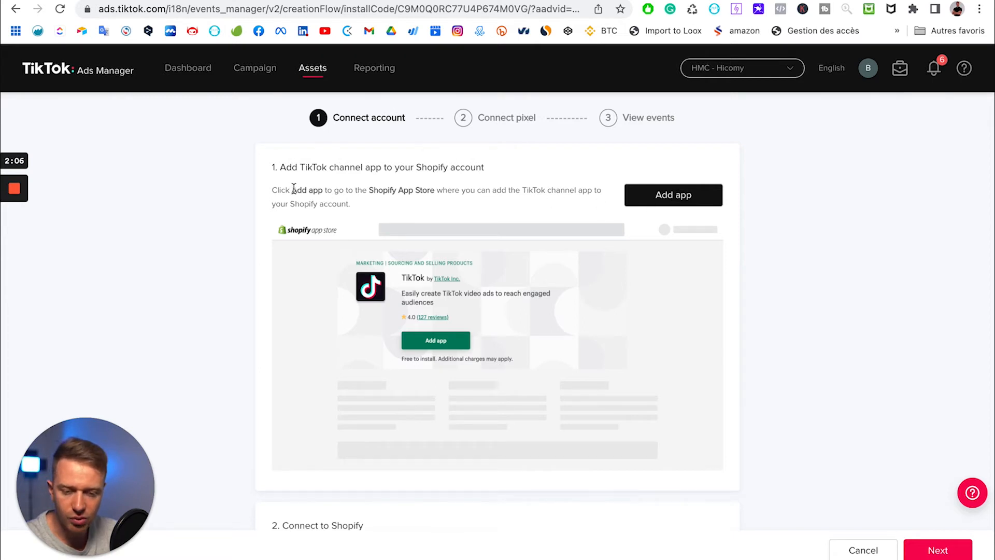
pyautogui.click(598, 222)
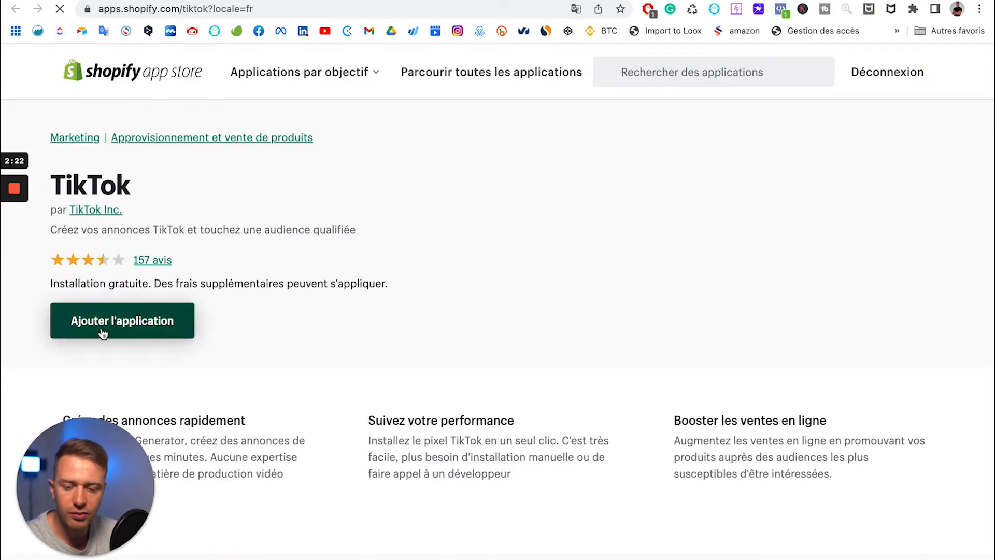
pyautogui.click(108, 330)
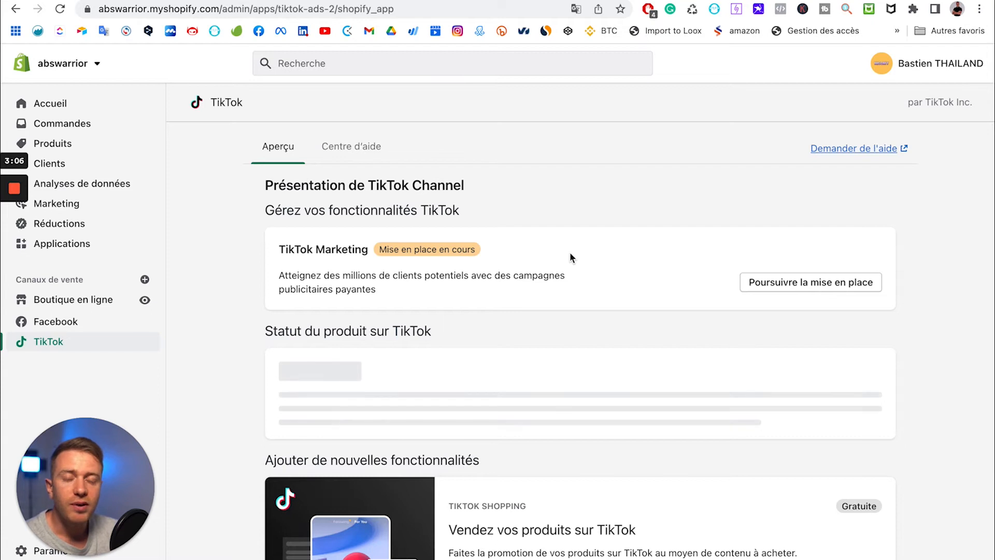
# - Continue the TikTok Marketing setup by connecting the TikTok For Business account and the HMC - Hicomy ads account
pyautogui.scroll(-1, 569, 254)
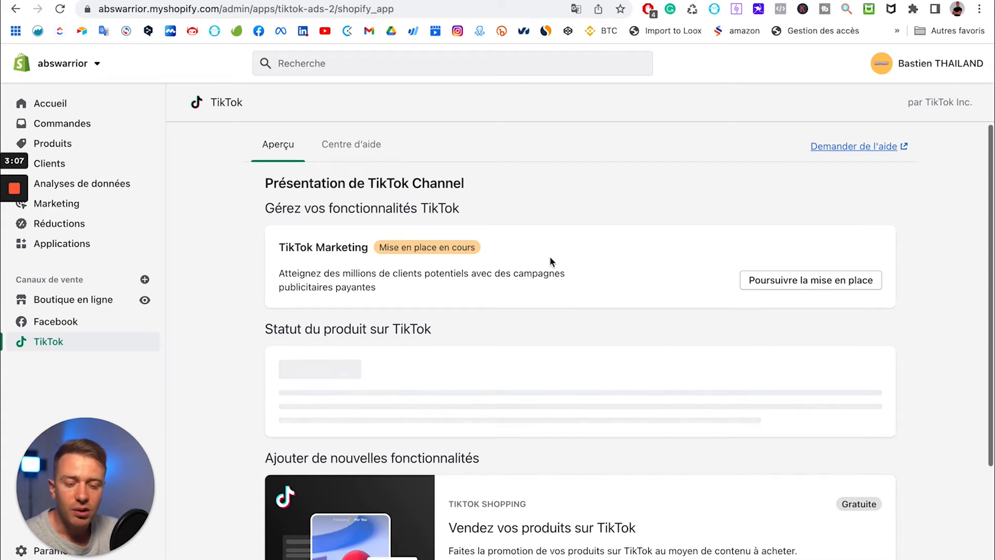
pyautogui.click(764, 282)
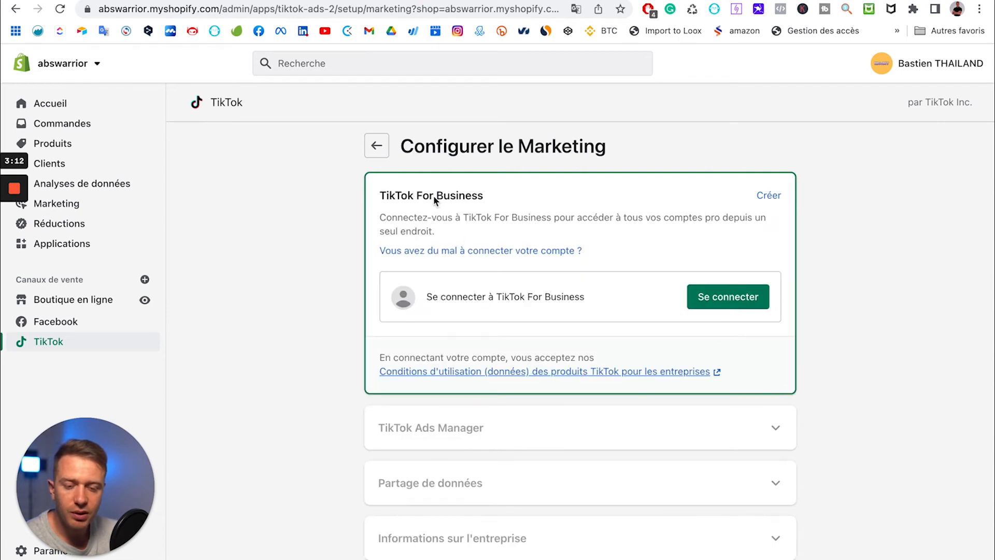
pyautogui.click(739, 297)
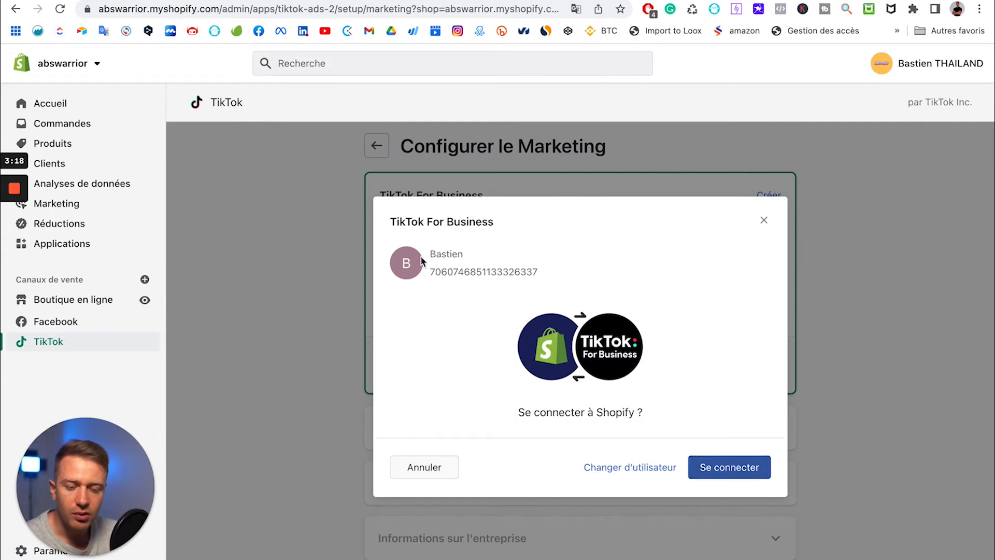
pyautogui.click(722, 469)
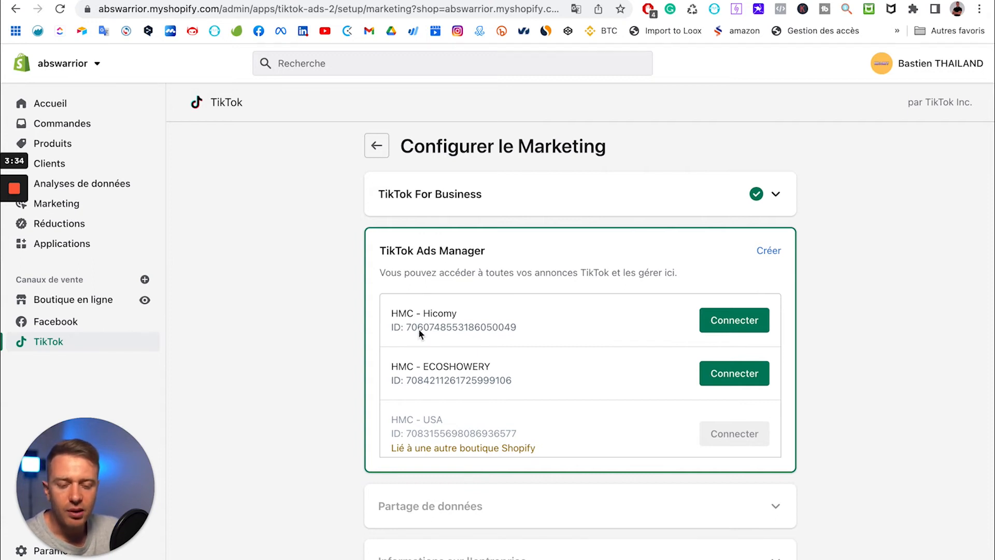
pyautogui.click(746, 321)
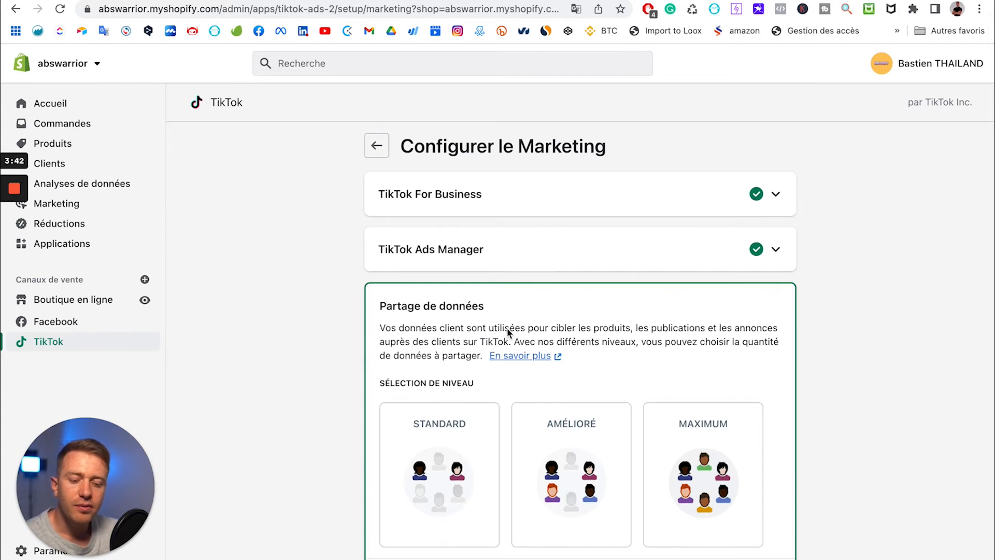
# - Set customer data sharing to the Maximum level and connect the ABSWARRIOR pixel
pyautogui.scroll(-3, 570, 339)
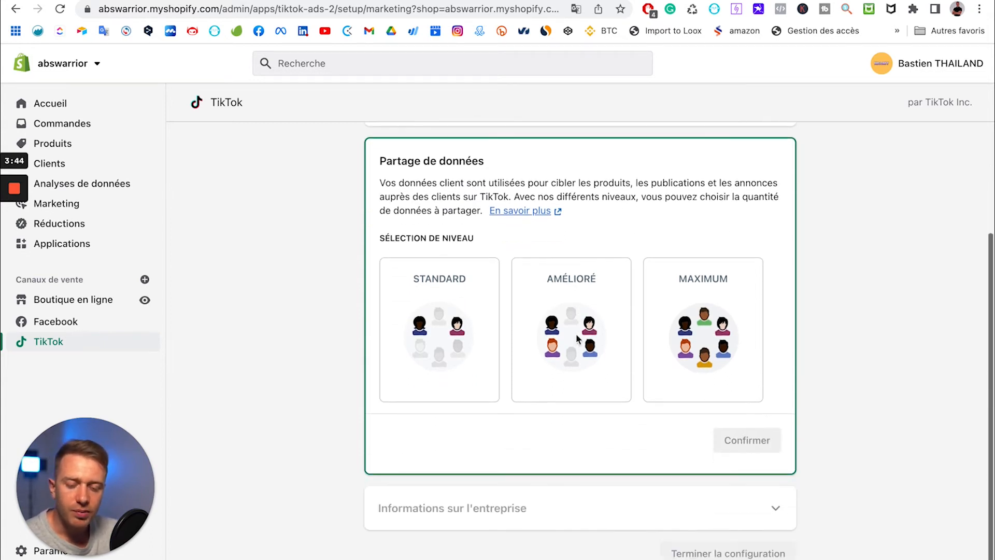
pyautogui.click(715, 348)
pyautogui.scroll(-5, 626, 428)
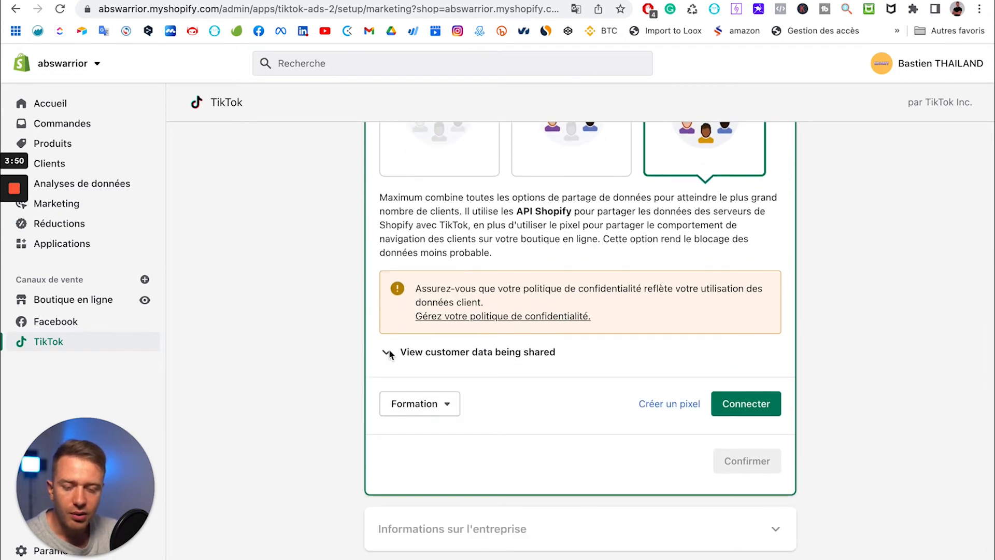
pyautogui.click(438, 405)
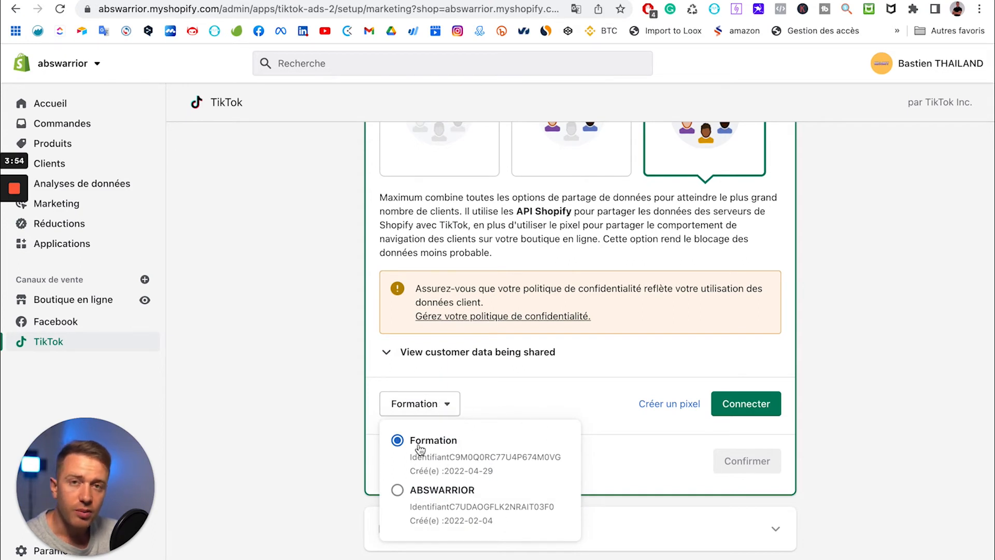
pyautogui.click(399, 491)
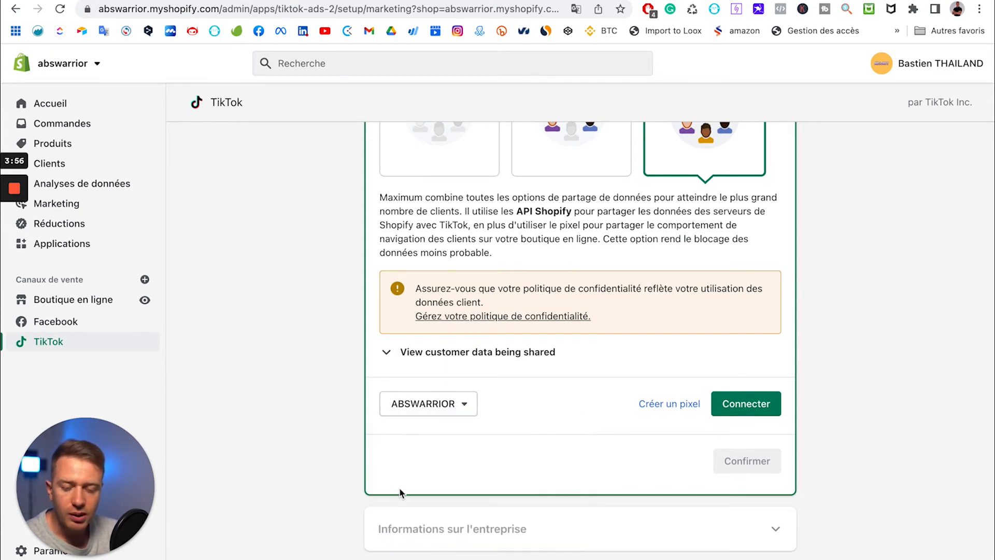
pyautogui.click(746, 409)
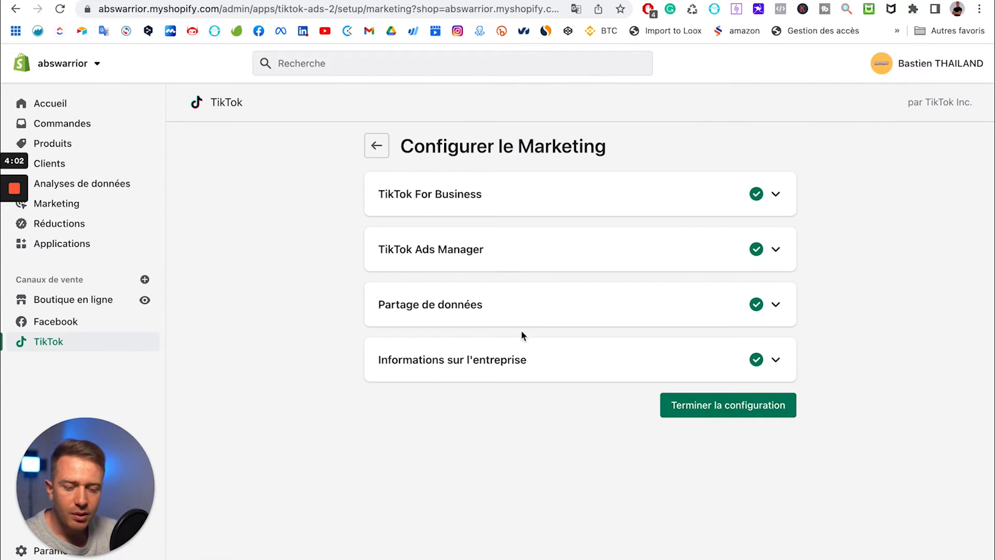
# - Check the company information section and finish the TikTok Marketing configuration
pyautogui.click(641, 363)
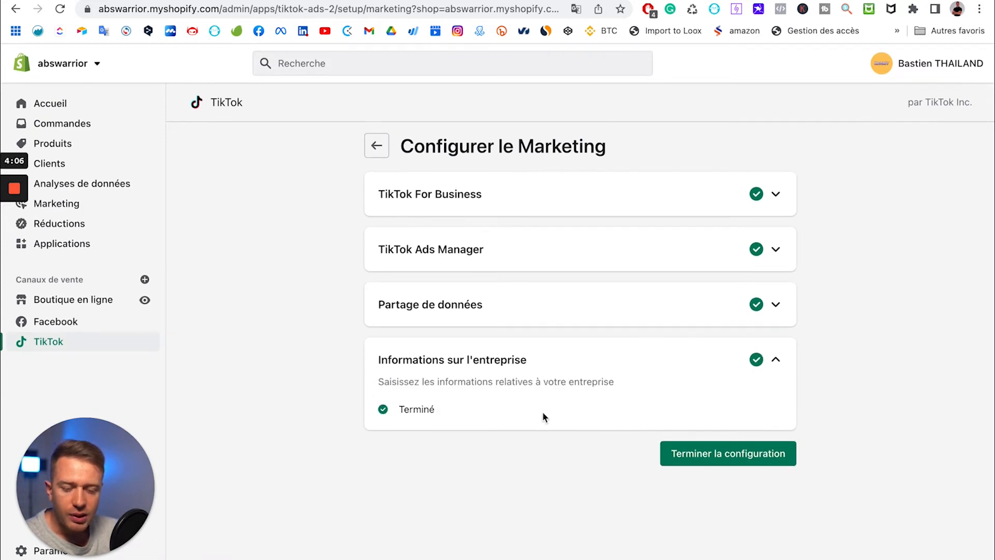
pyautogui.click(717, 455)
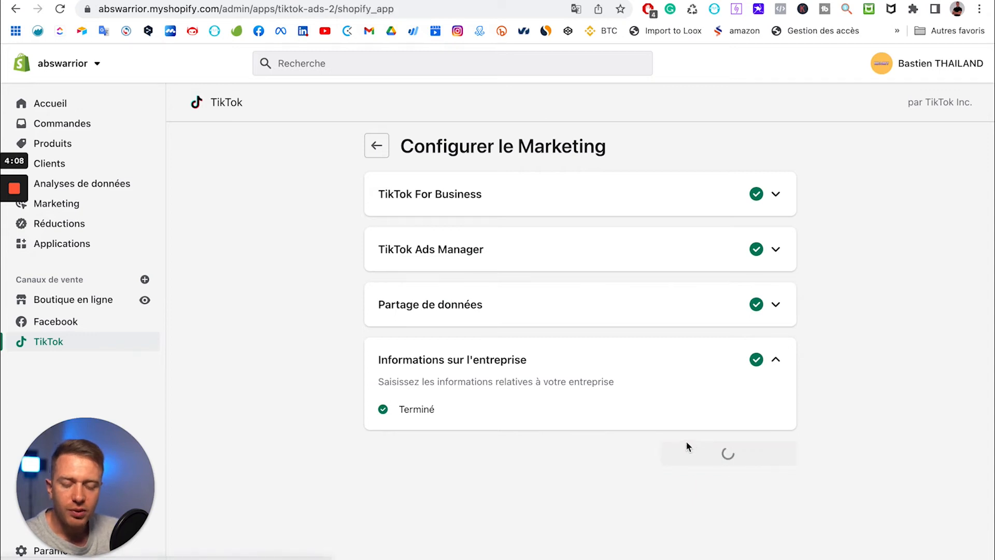
pyautogui.scroll(-5, 584, 288)
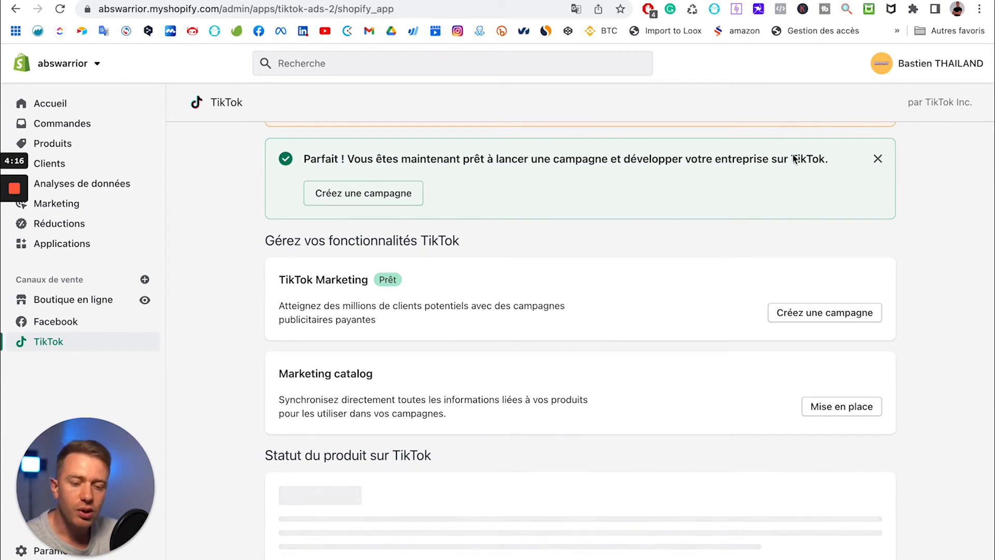
# - Switch to TikTok Ads Manager and complete the Shopify setup of the Formation pixel, reviewing its tracked events
pyautogui.click(591, 0)
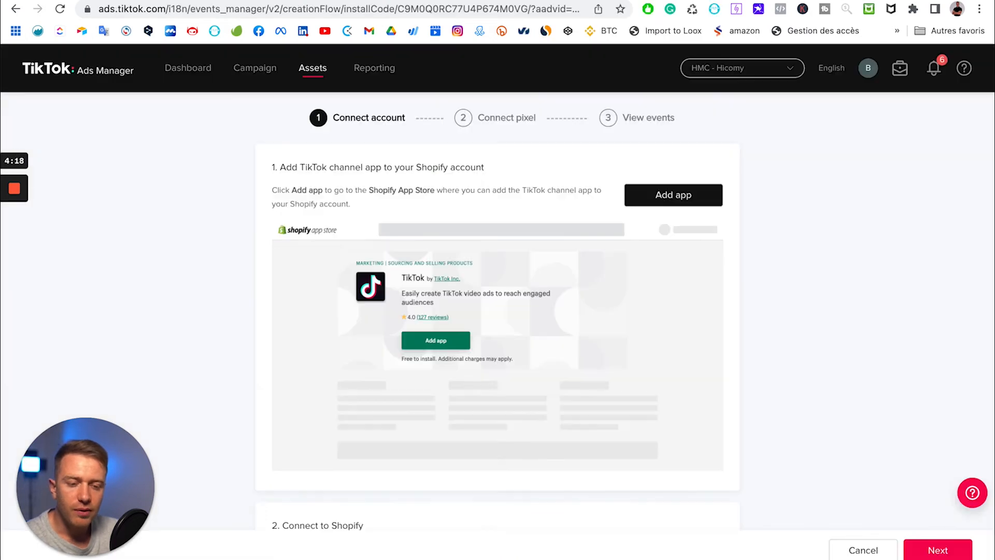
pyautogui.scroll(-10, 413, 233)
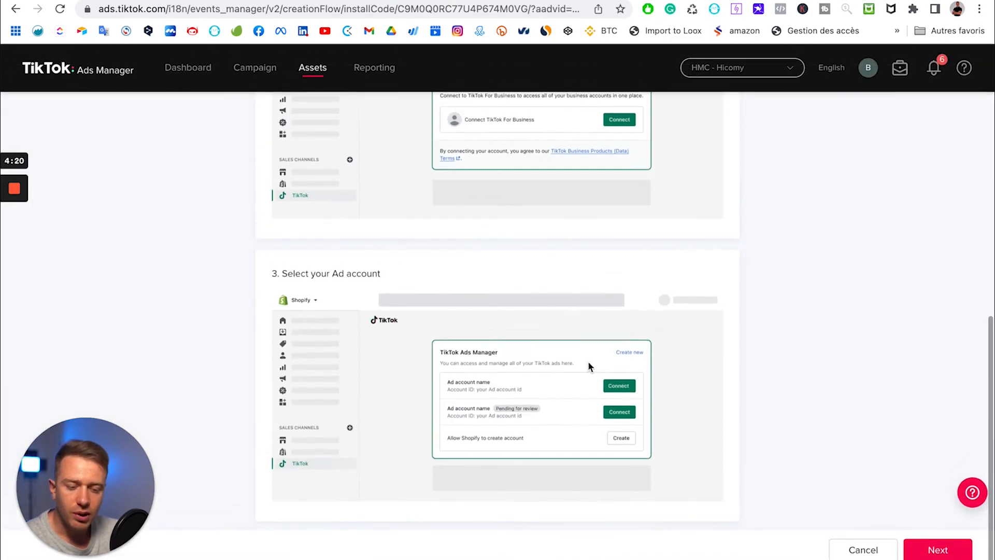
pyautogui.click(918, 552)
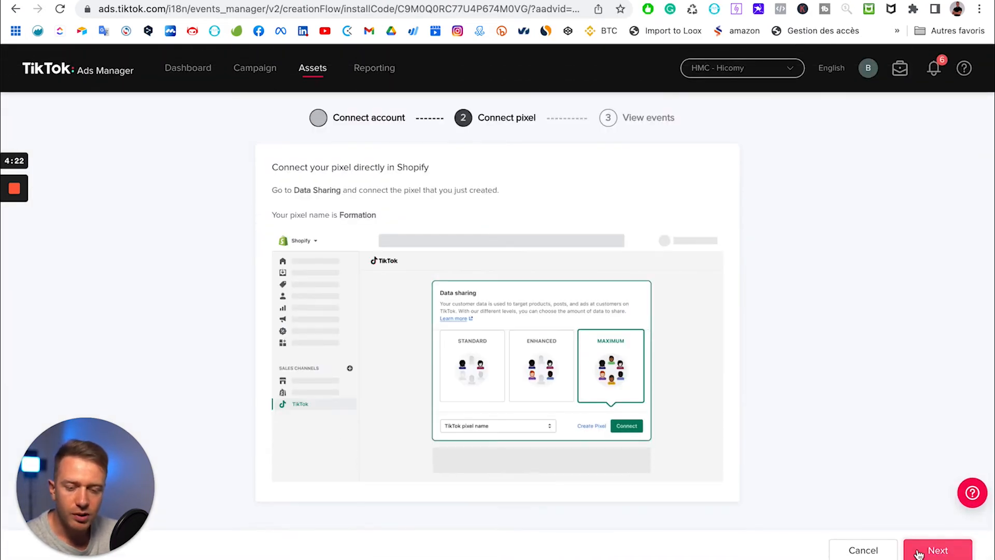
pyautogui.click(919, 552)
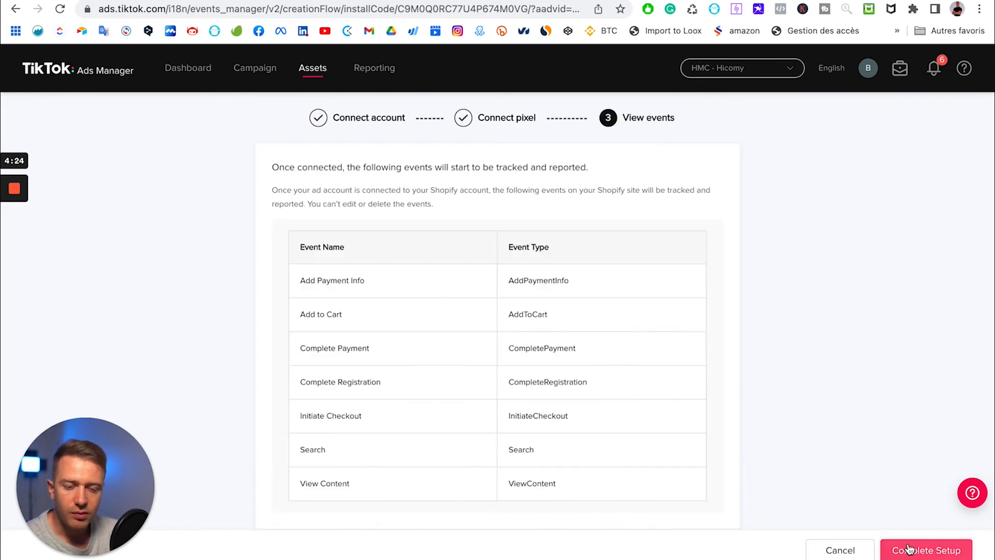
pyautogui.moveTo(279, 167); pyautogui.dragTo(564, 176)
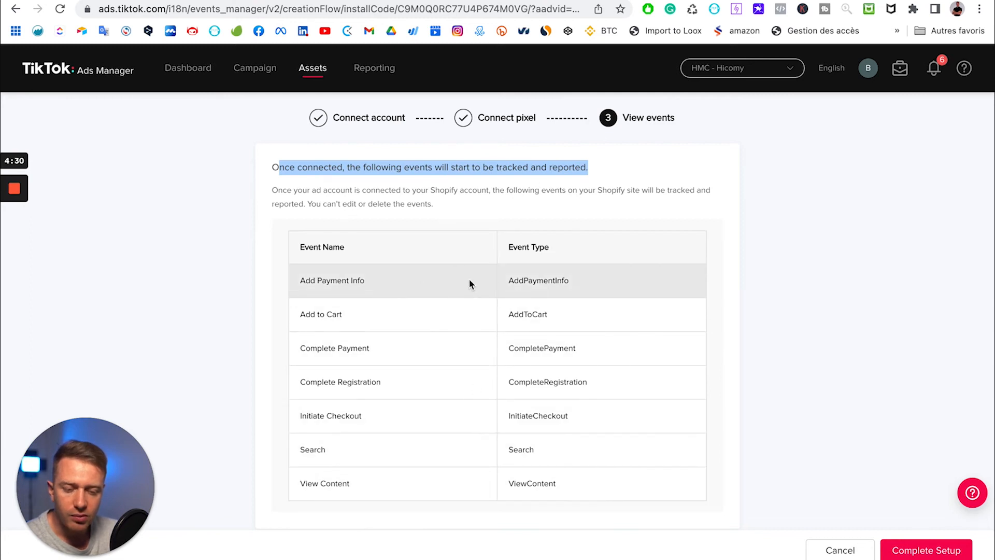
pyautogui.click(911, 553)
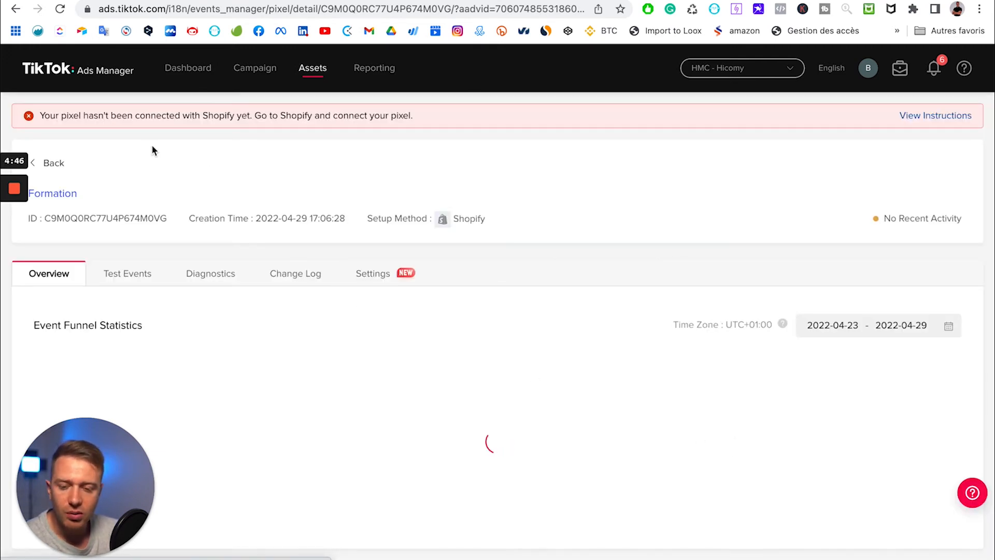
# - Open the ABSWARRIOR pixel from the web events list and review its funnel statistics and the Page View connection method
pyautogui.click(55, 163)
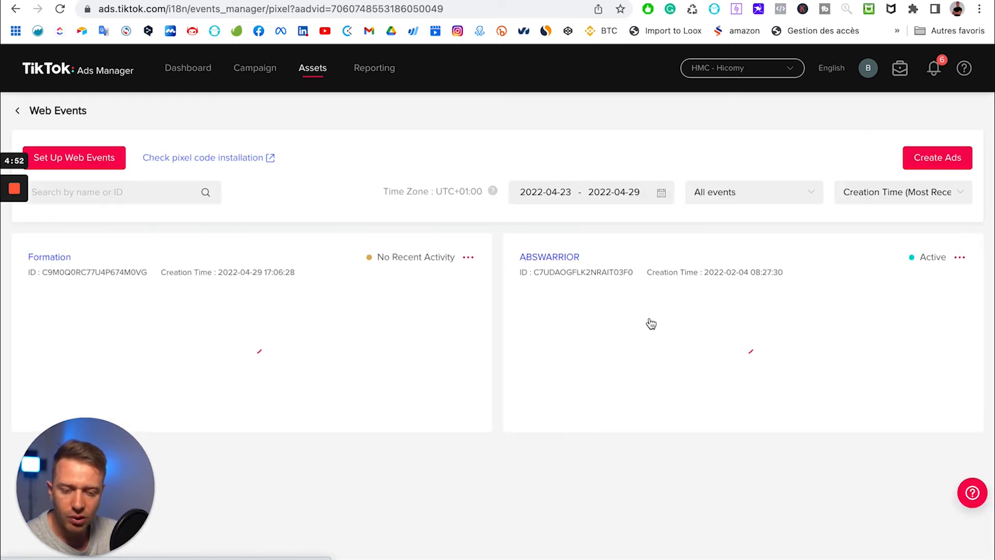
pyautogui.click(559, 259)
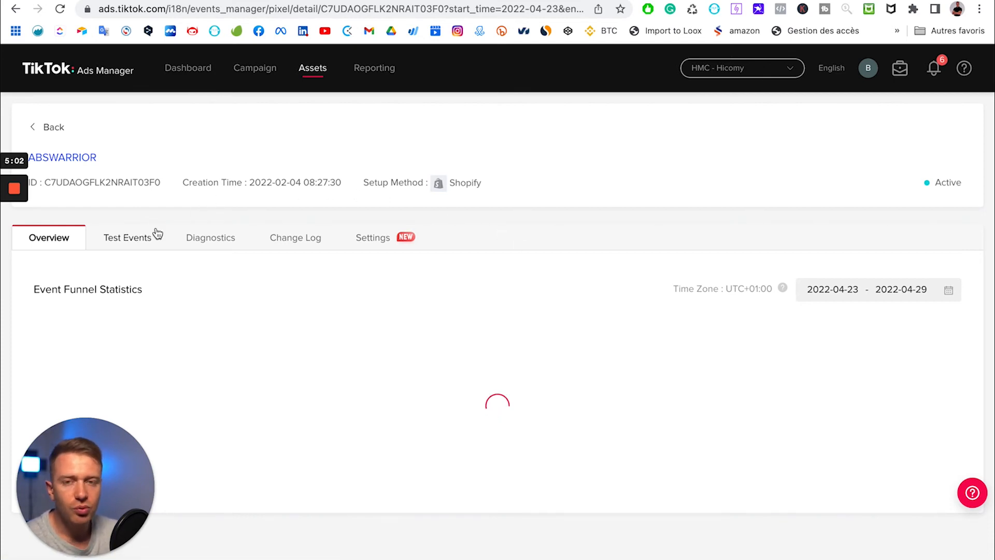
pyautogui.scroll(-5, 253, 311)
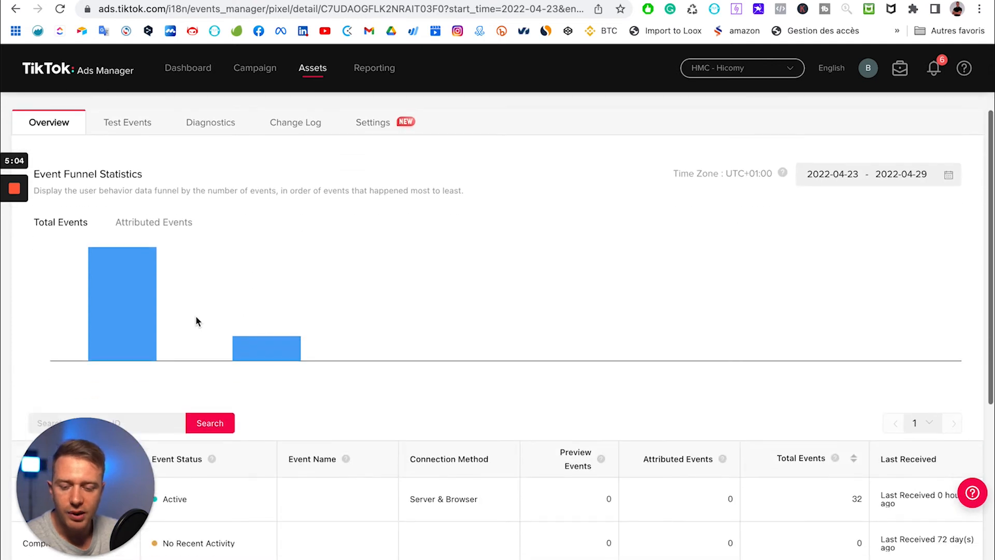
pyautogui.scroll(-2, 169, 219)
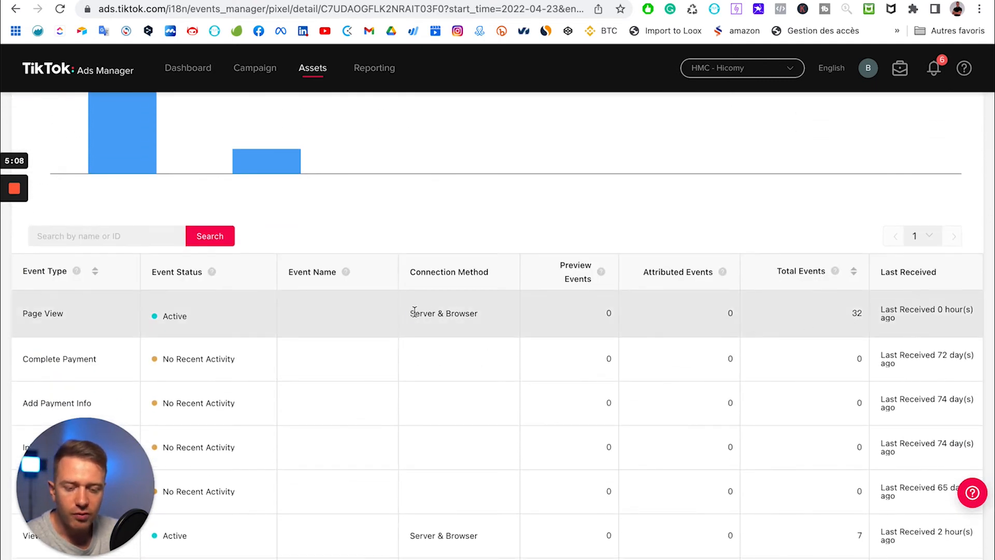
pyautogui.moveTo(409, 313); pyautogui.dragTo(490, 318)
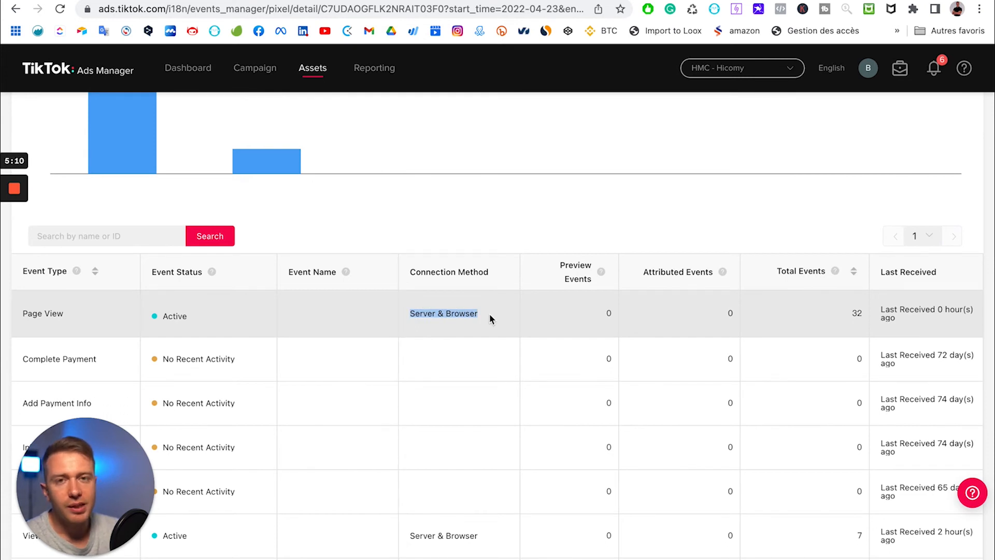
pyautogui.scroll(7, 491, 318)
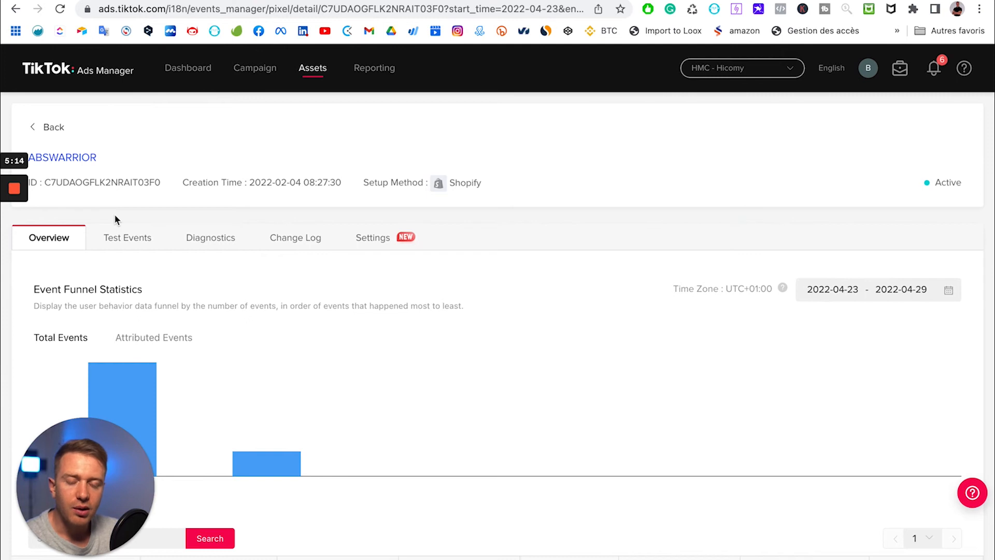
pyautogui.scroll(-6, 115, 219)
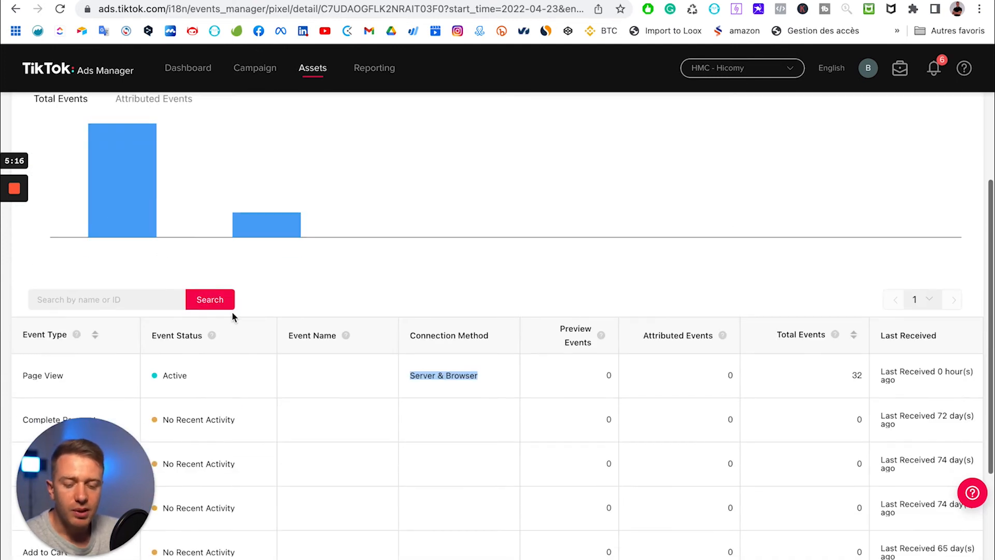
# - Examine the status and connection method of each event type in the ABSWARRIOR pixel's event table
pyautogui.click(431, 378)
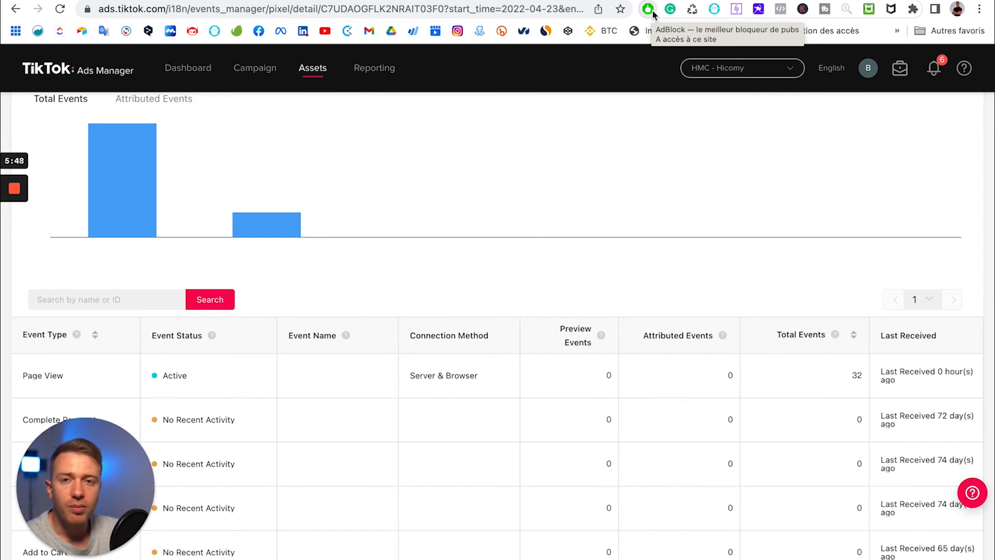
pyautogui.scroll(-2, 474, 362)
pyautogui.moveTo(413, 298)
pyautogui.mouseDown()
pyautogui.moveTo(447, 296)
pyautogui.moveTo(425, 305)
pyautogui.mouseUp()
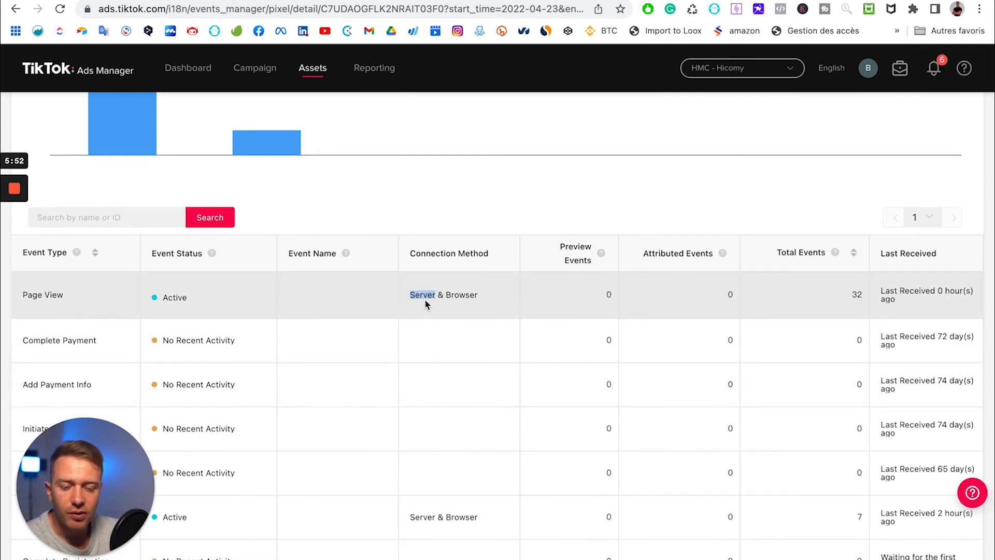
pyautogui.scroll(-2, 478, 298)
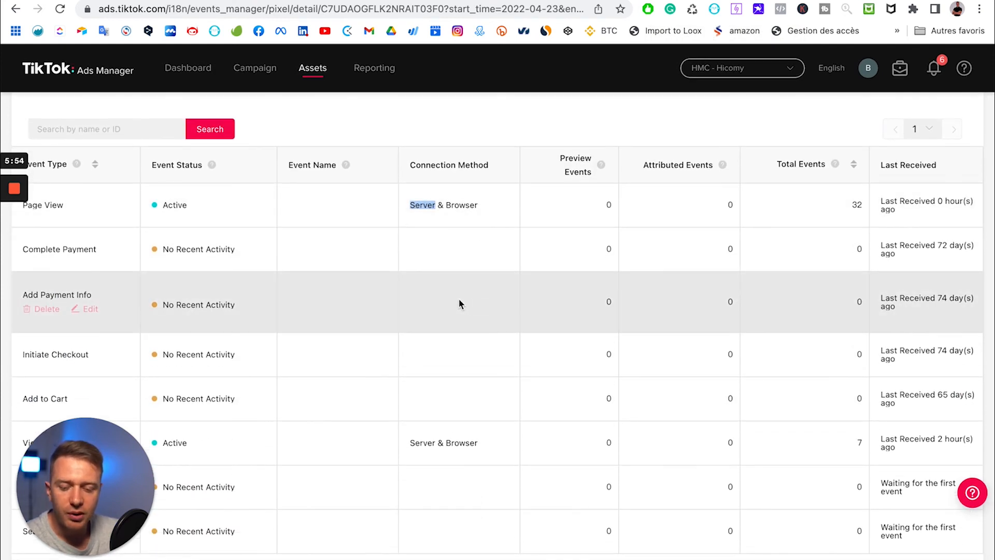
pyautogui.scroll(2, 459, 304)
pyautogui.scroll(-1, 459, 303)
pyautogui.scroll(1, 459, 304)
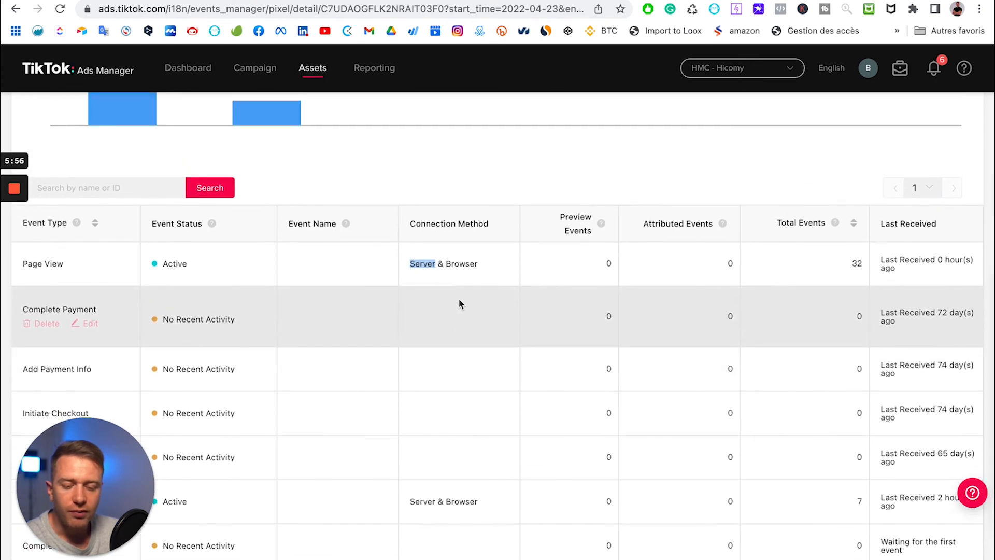
pyautogui.scroll(7, 459, 304)
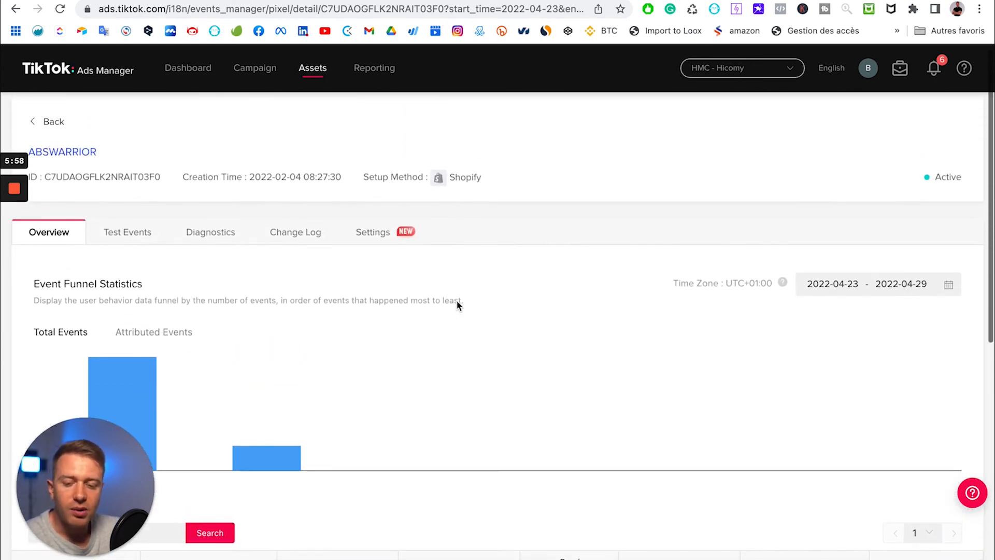
pyautogui.click(142, 236)
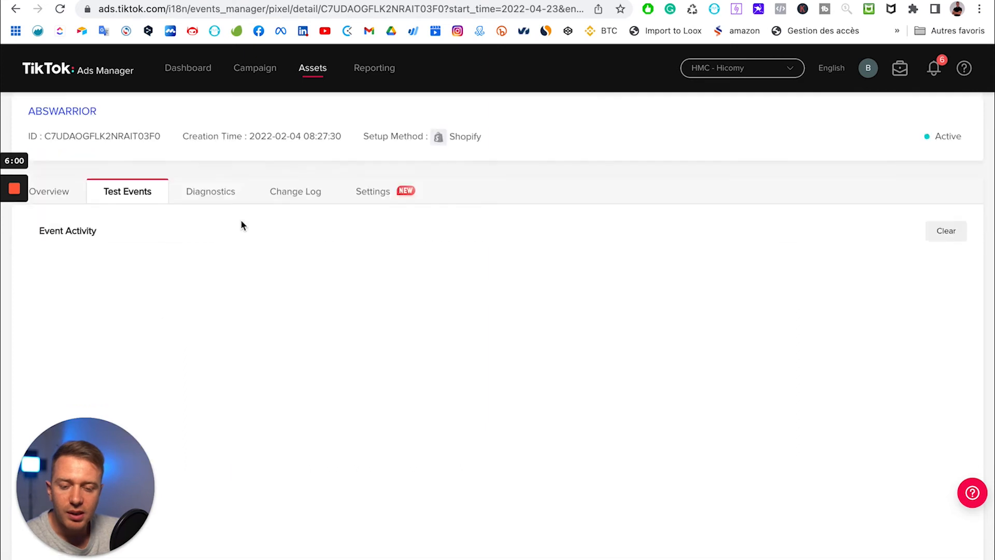
pyautogui.scroll(-2, 241, 221)
pyautogui.scroll(1, 136, 216)
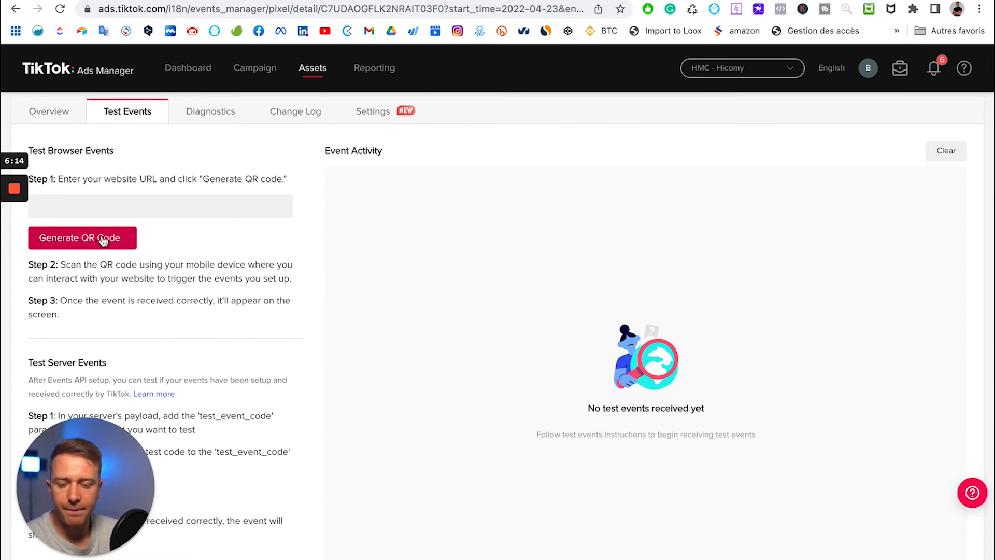
pyautogui.click(91, 201)
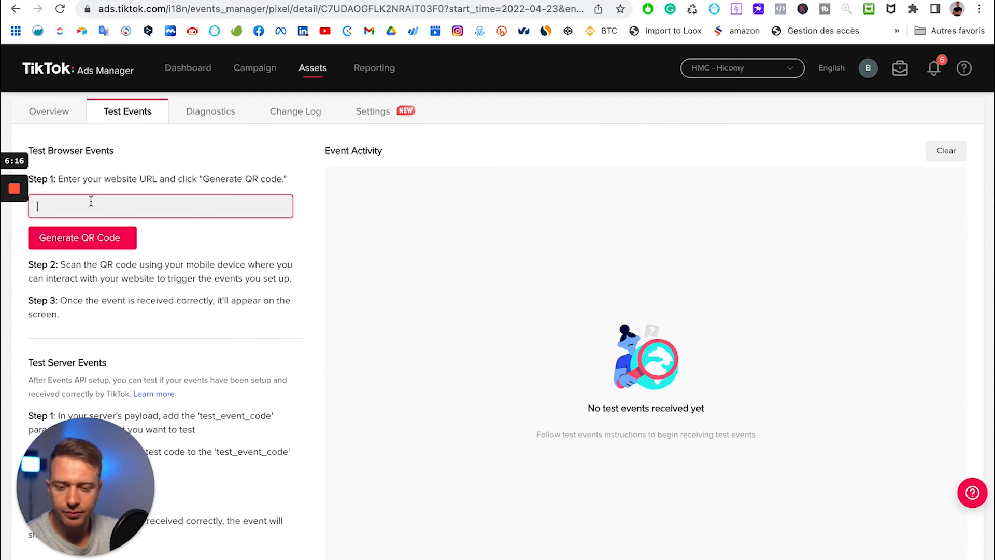
pyautogui.write('https')
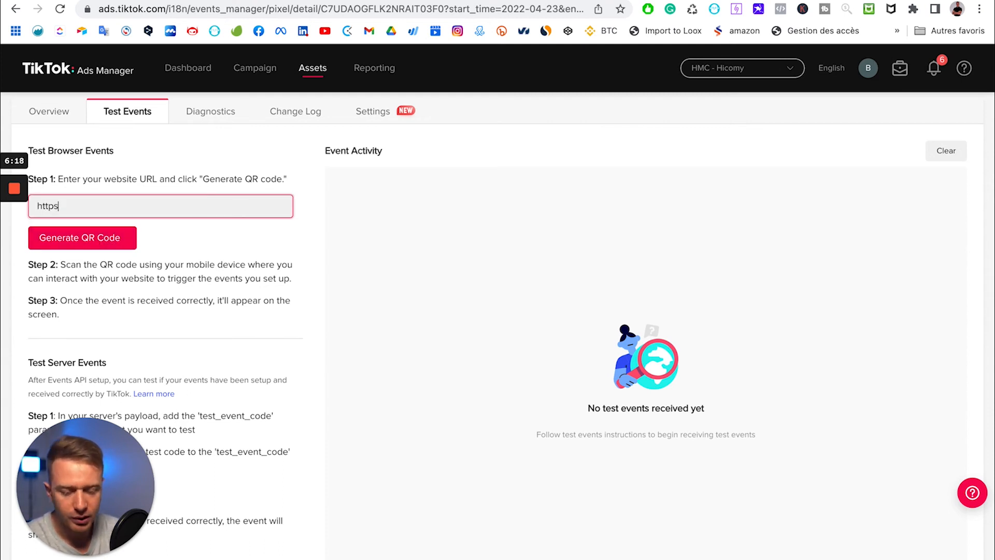
pyautogui.write('://abswar')
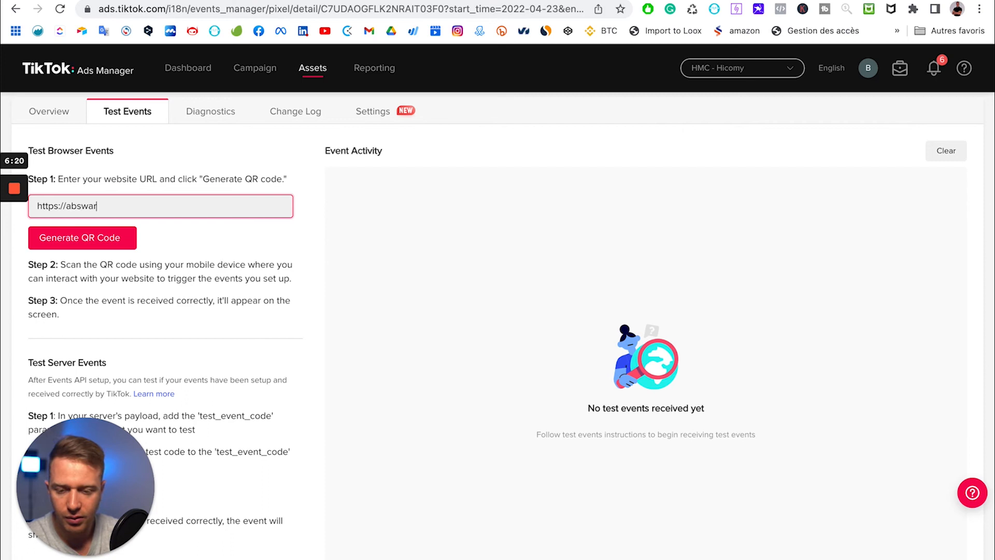
pyautogui.write('rior.com')
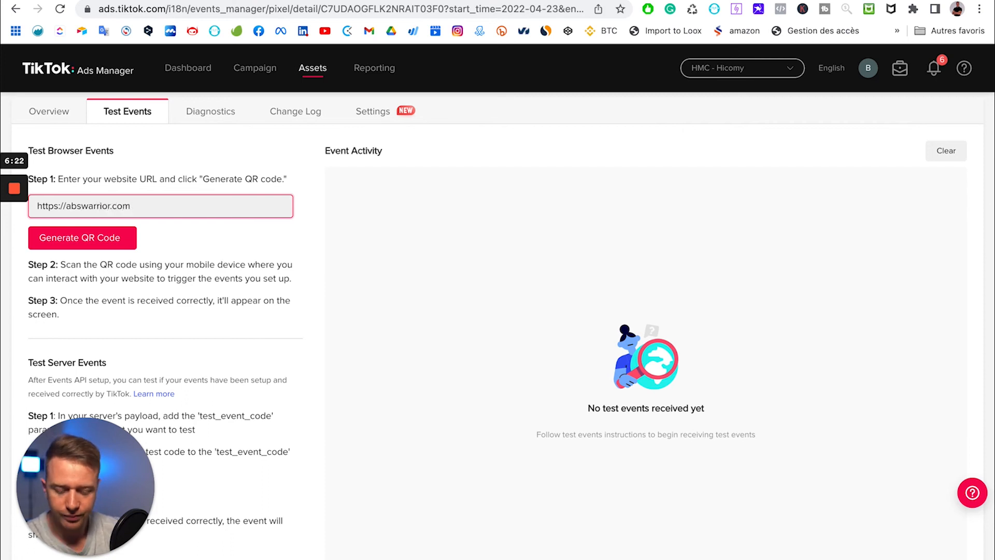
pyautogui.click(87, 241)
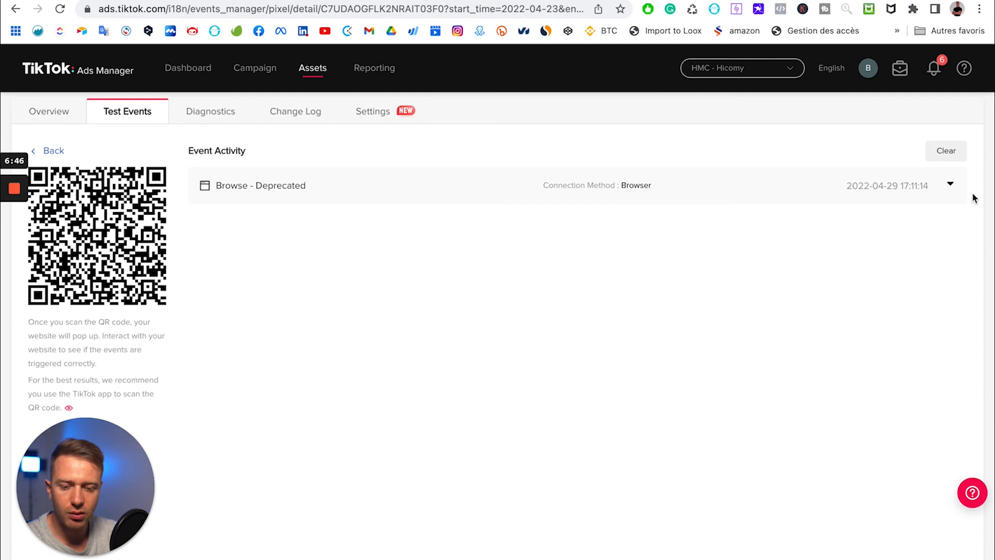
# - Inspect the details of the Browse test event and check the pixel's Events API settings
pyautogui.click(951, 185)
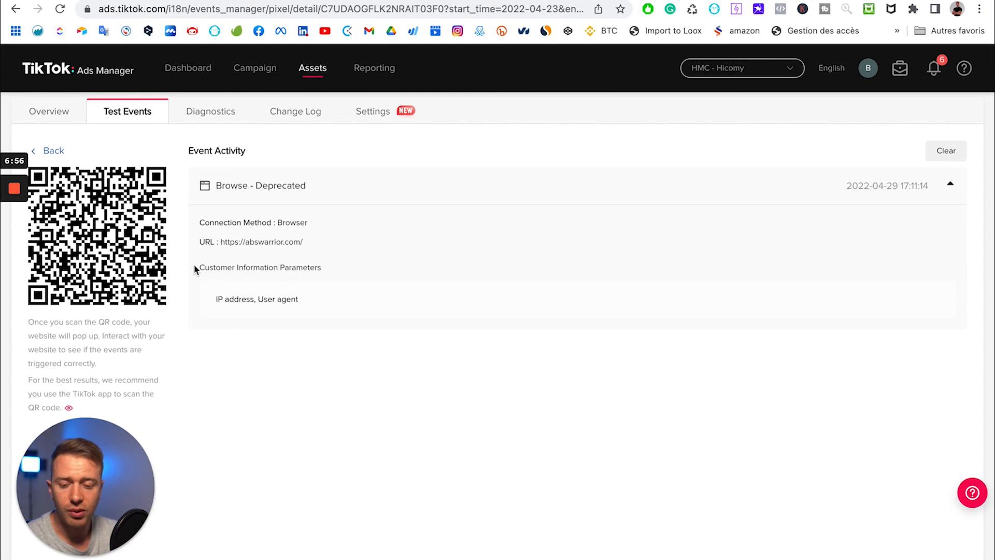
pyautogui.scroll(-1, 212, 269)
pyautogui.scroll(3, 233, 278)
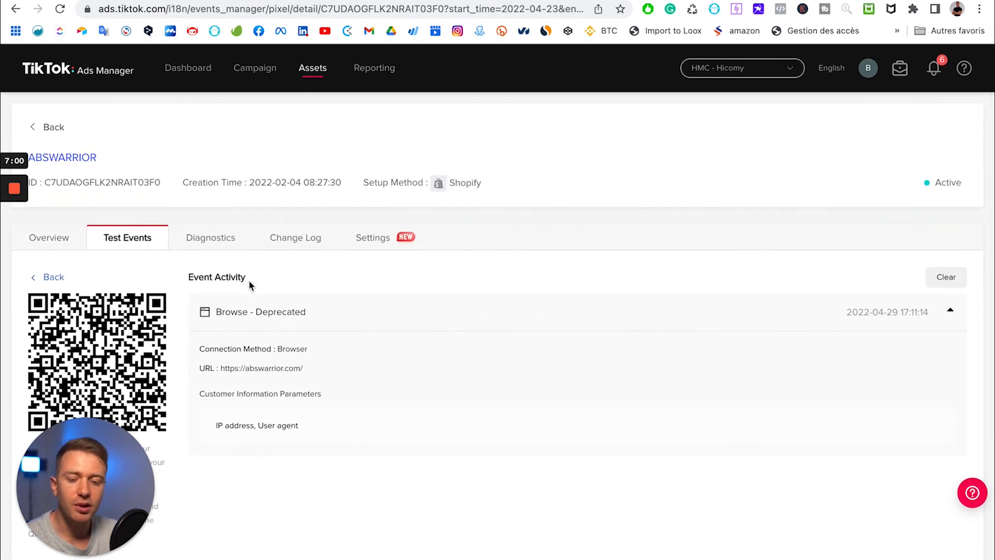
pyautogui.click(379, 246)
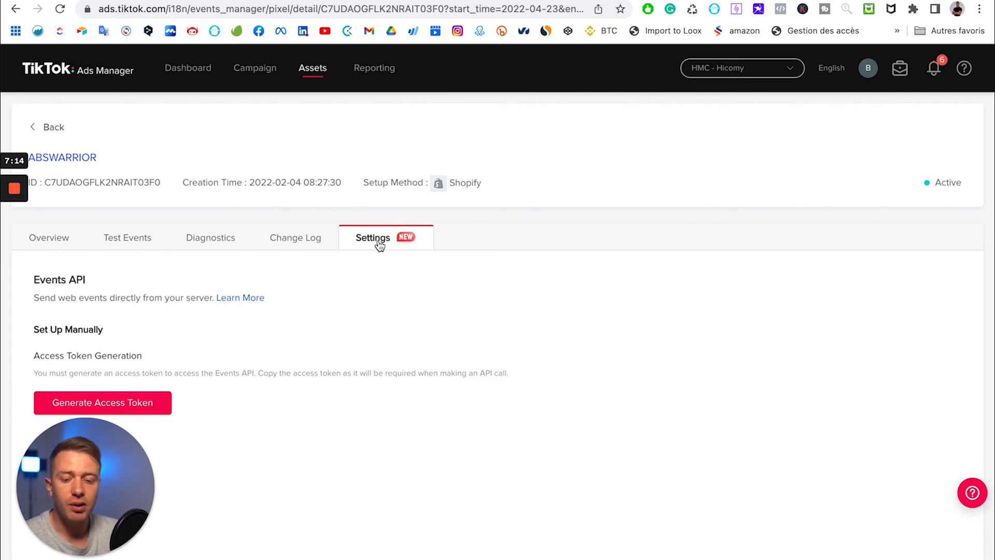
pyautogui.click(142, 239)
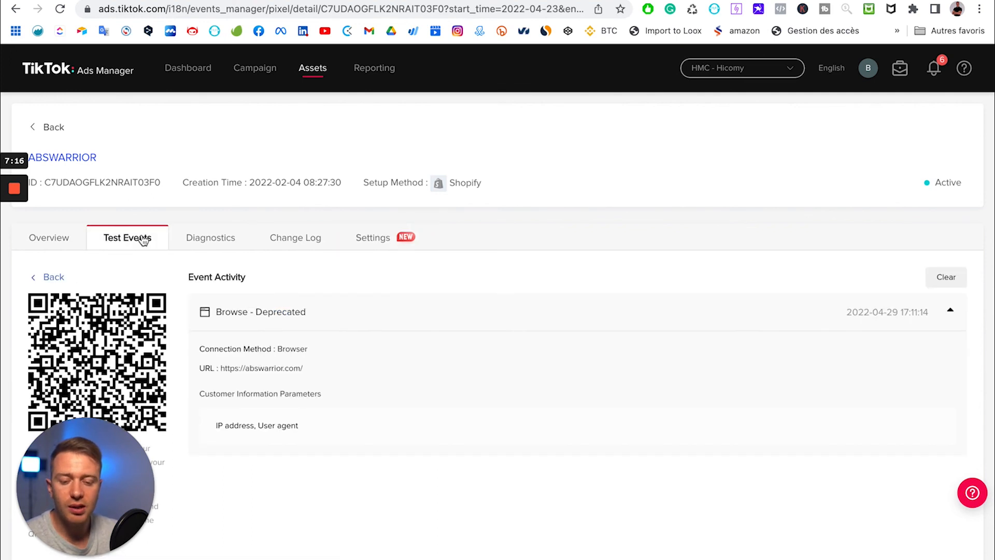